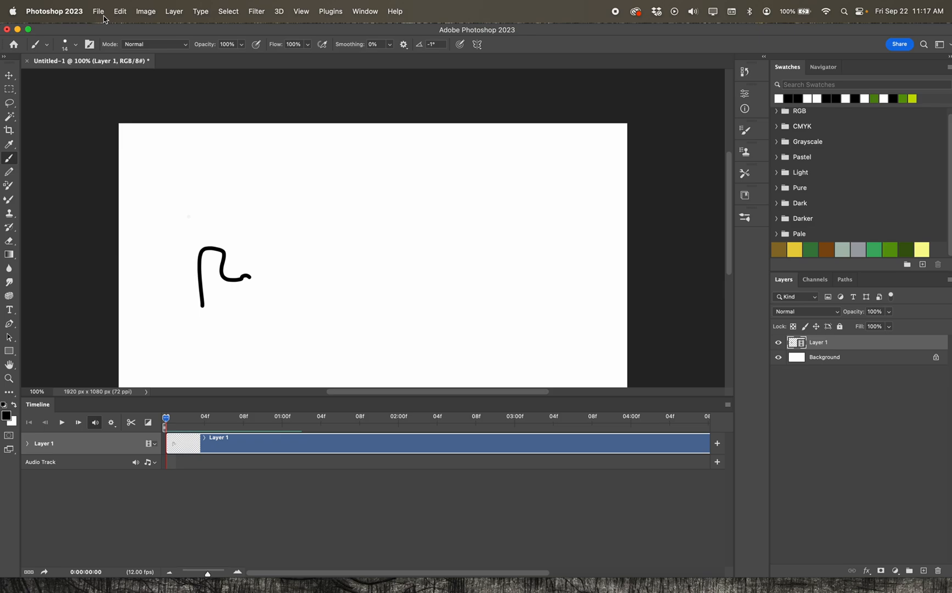
Create a new document from the HDTV 1080p preset (1920 x 1080 px at 72 ppi).
{"action": "left_click", "coordinate": [100, 12]}
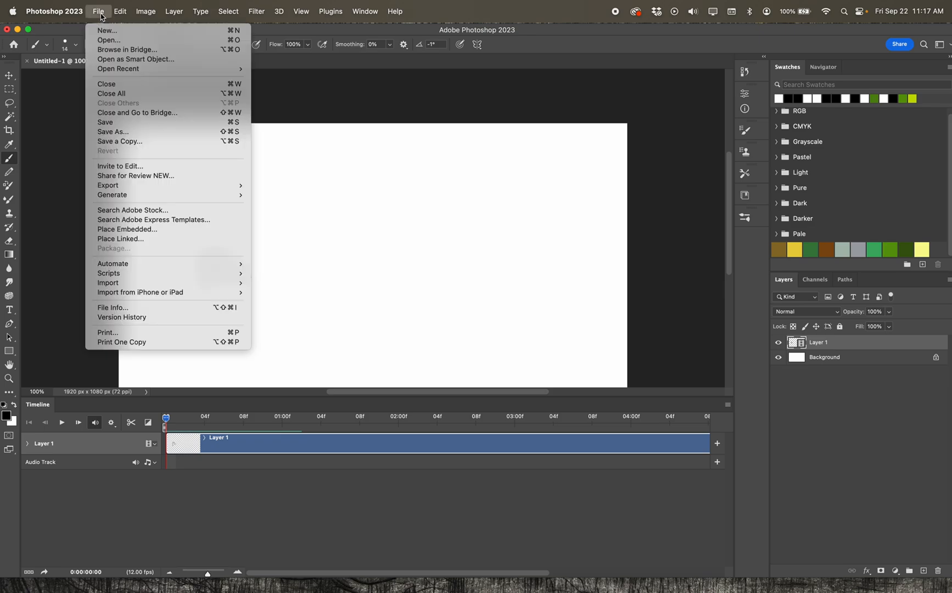
{"action": "left_click", "coordinate": [101, 30]}
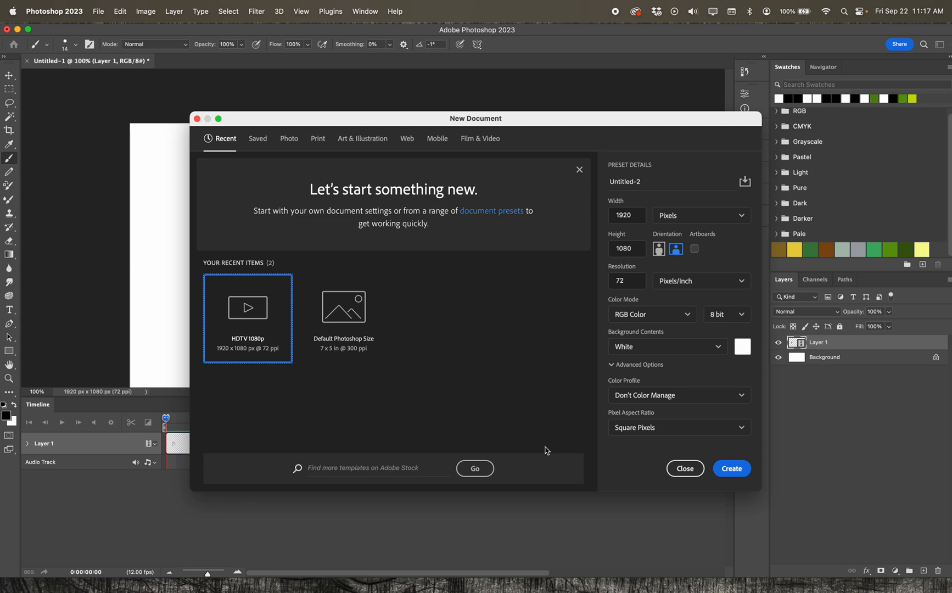
{"action": "left_click", "coordinate": [723, 475]}
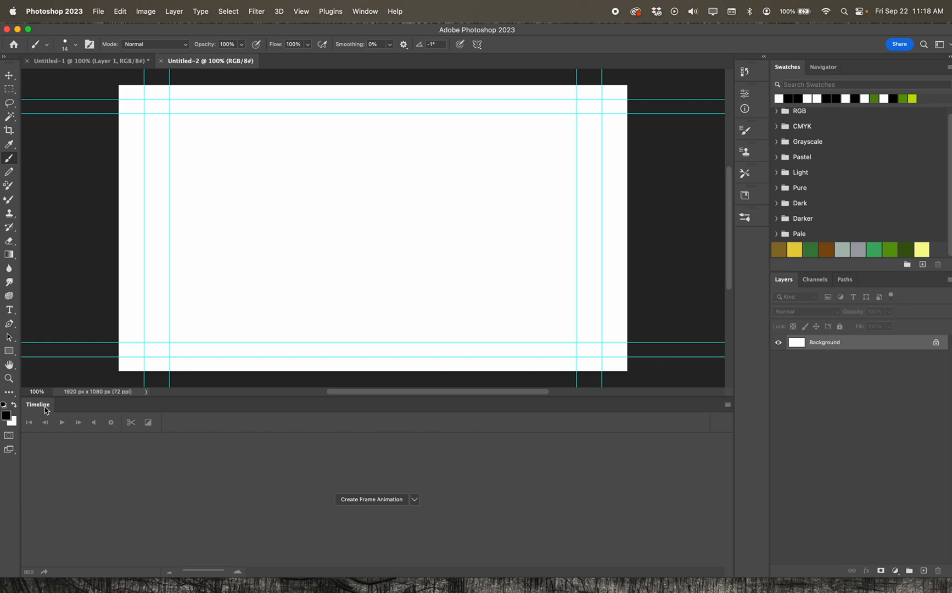
{"action": "left_click", "coordinate": [370, 13]}
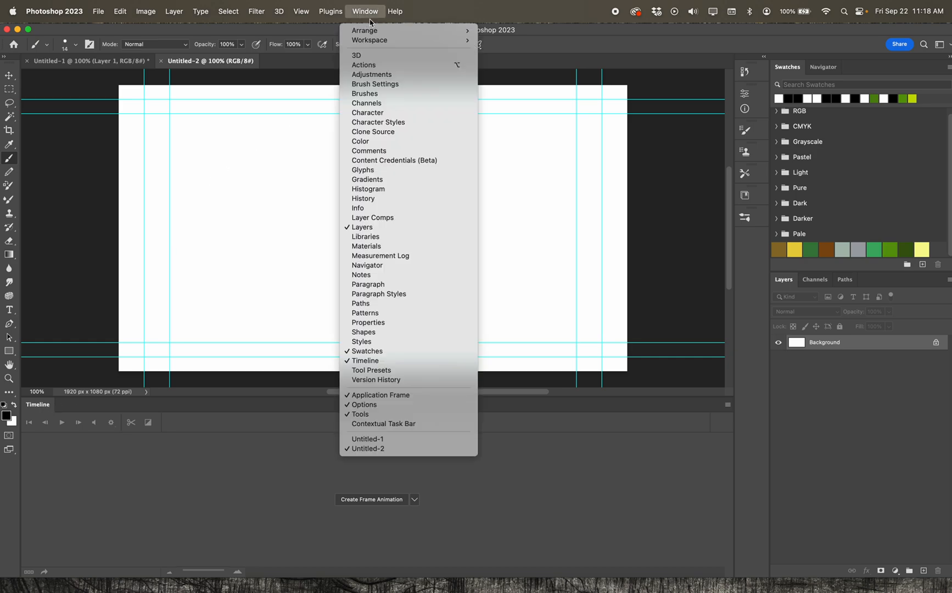
{"action": "left_click", "coordinate": [372, 360]}
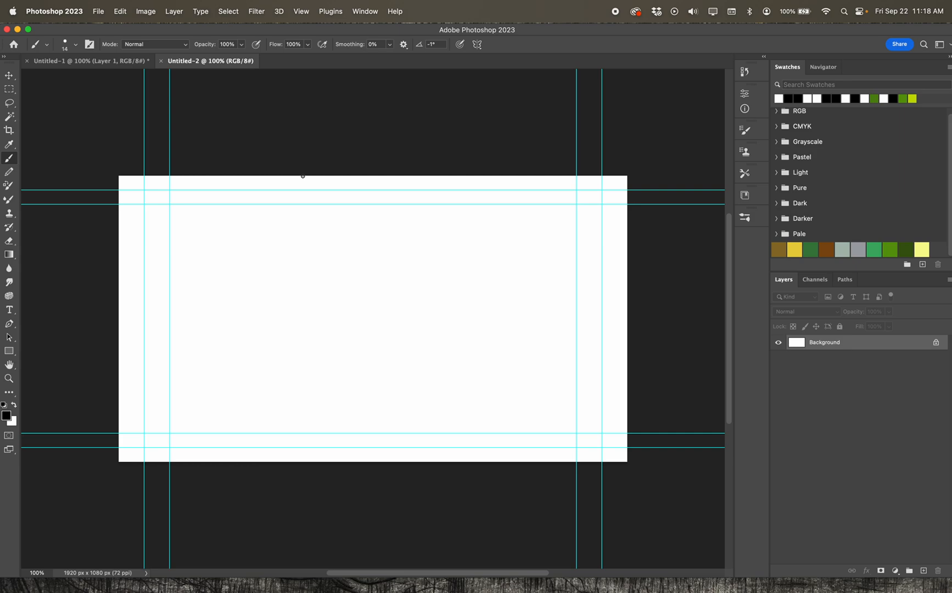
{"action": "left_click", "coordinate": [370, 14]}
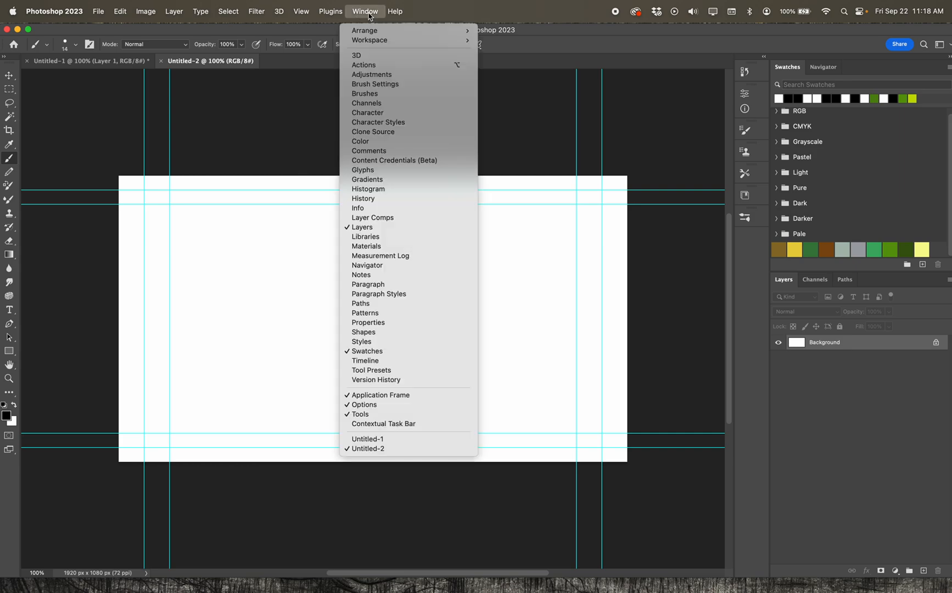
{"action": "left_click", "coordinate": [380, 360]}
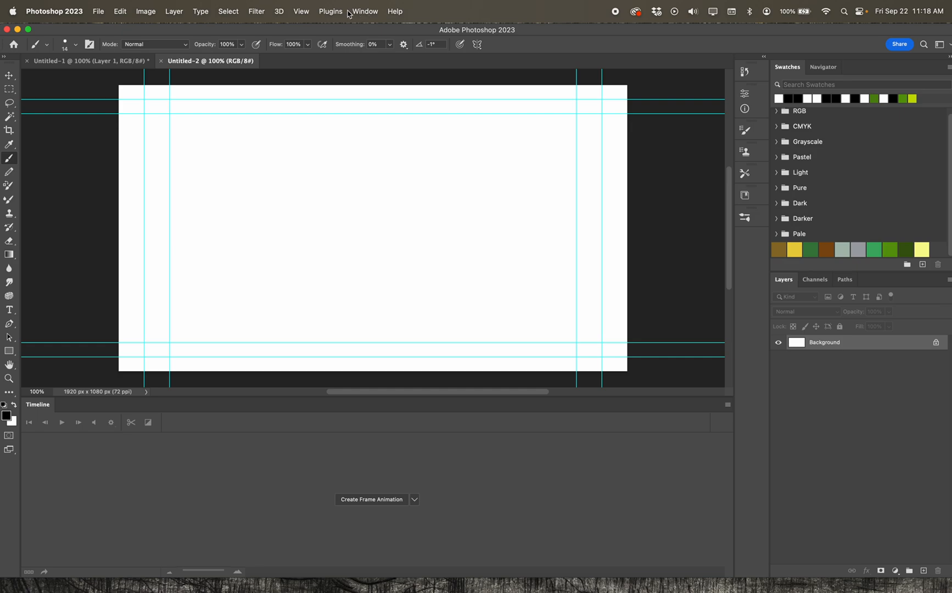
Clear all guides from the canvas.
{"action": "left_click", "coordinate": [309, 13]}
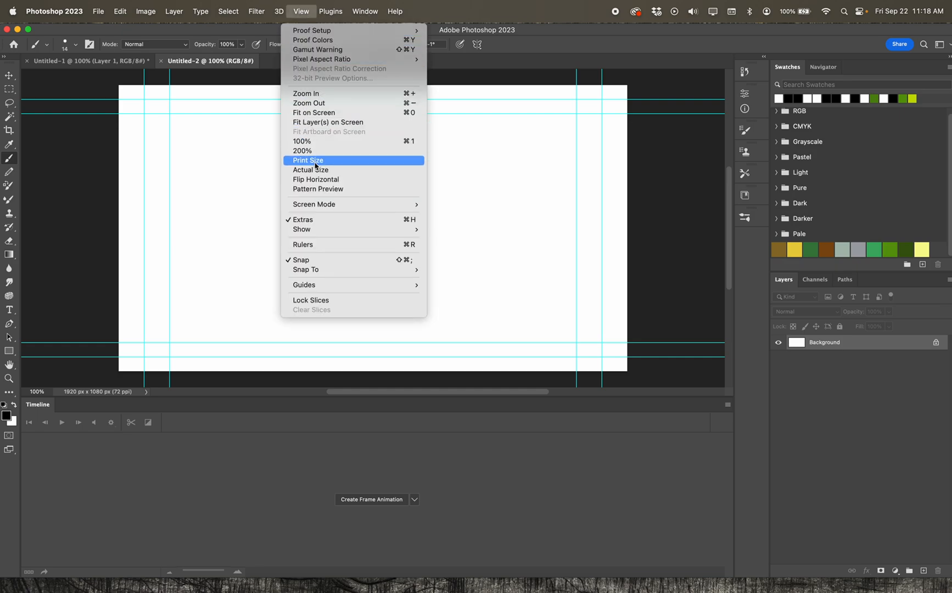
{"action": "mouse_move", "coordinate": [318, 285]}
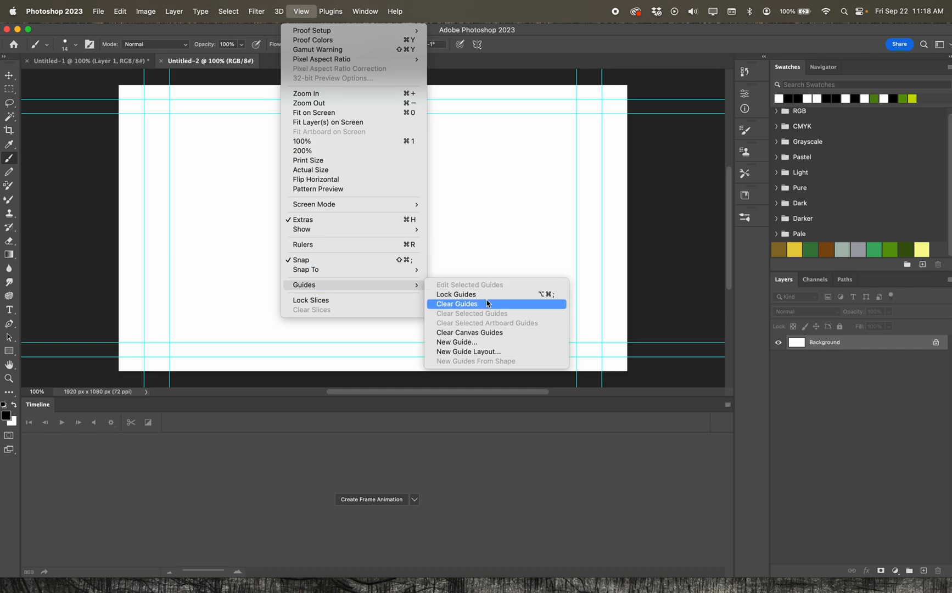
{"action": "left_click", "coordinate": [487, 304]}
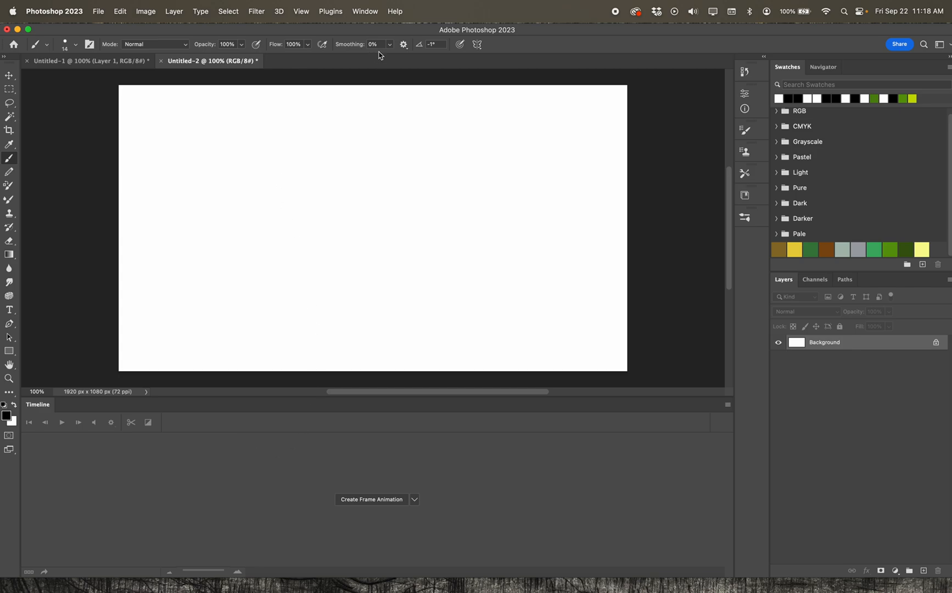
Add a new blank video layer to the document.
{"action": "left_click", "coordinate": [179, 11]}
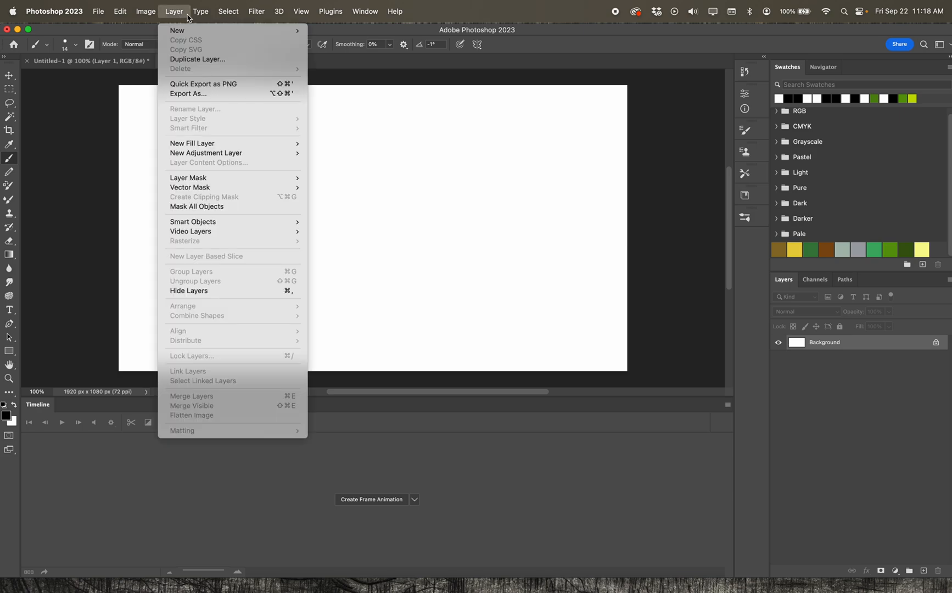
{"action": "mouse_move", "coordinate": [229, 233]}
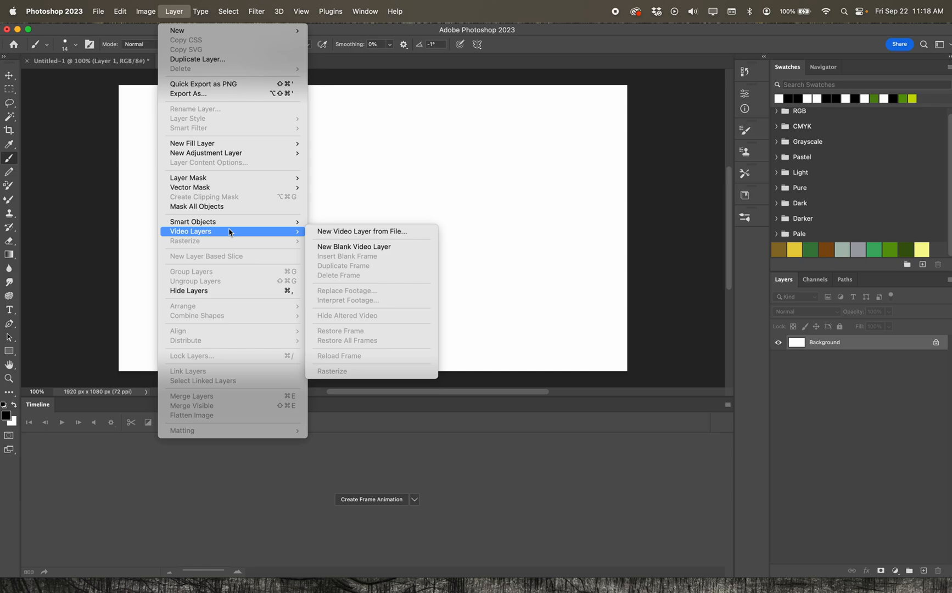
{"action": "left_click", "coordinate": [338, 247]}
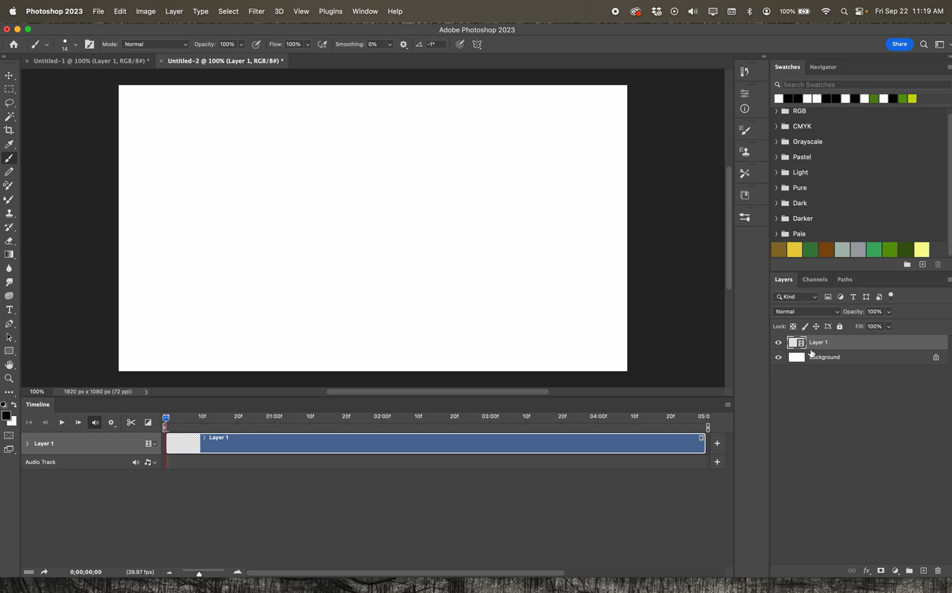
Select the Background layer.
{"action": "left_click", "coordinate": [854, 361]}
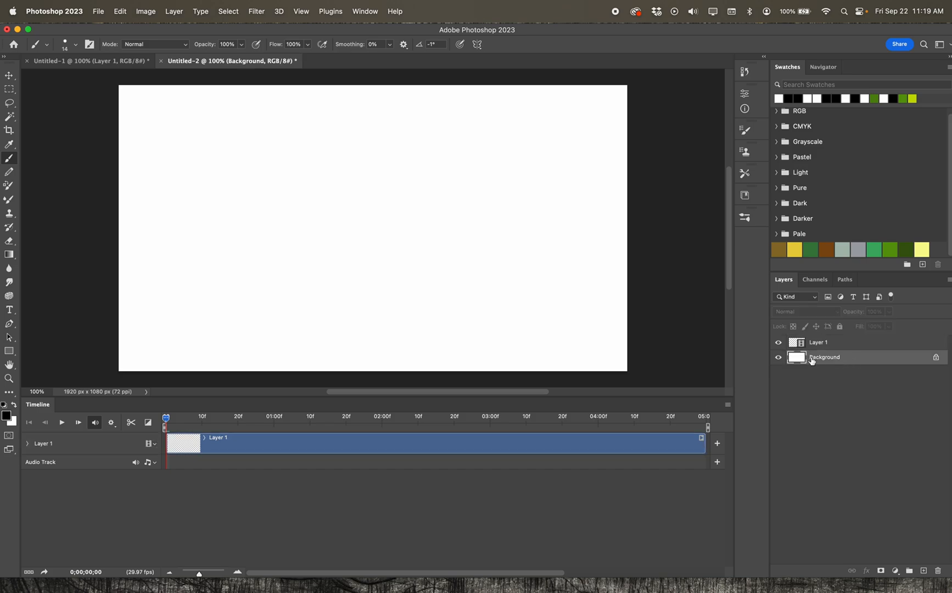
{"action": "left_click", "coordinate": [779, 358]}
{"action": "left_click", "coordinate": [779, 359]}
{"action": "mouse_move", "coordinate": [166, 421]}
{"action": "left_mouse_down"}
{"action": "mouse_move", "coordinate": [525, 421]}
{"action": "mouse_move", "coordinate": [165, 421]}
{"action": "left_mouse_up"}
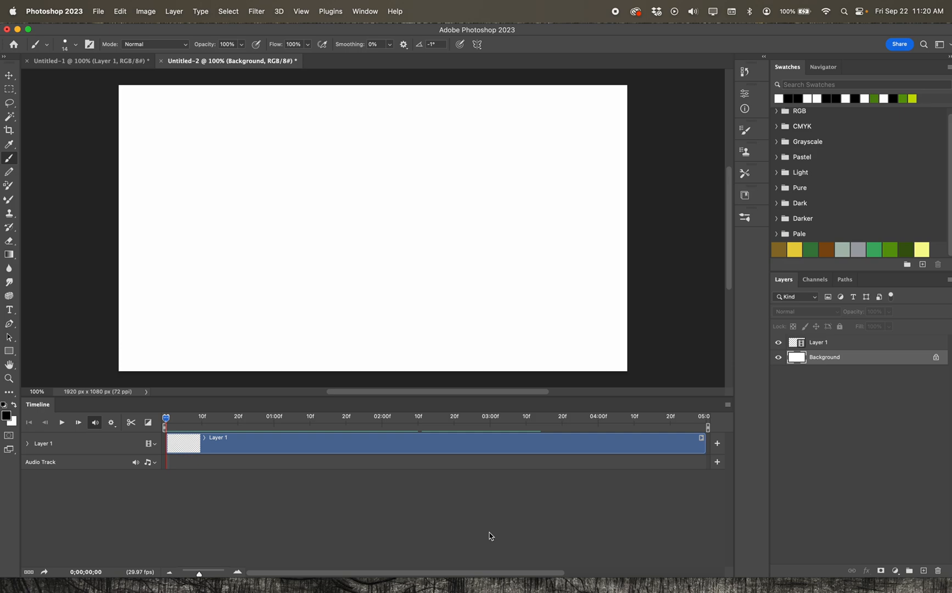
Set the timeline frame rate to 15 fps.
{"action": "left_click", "coordinate": [728, 405]}
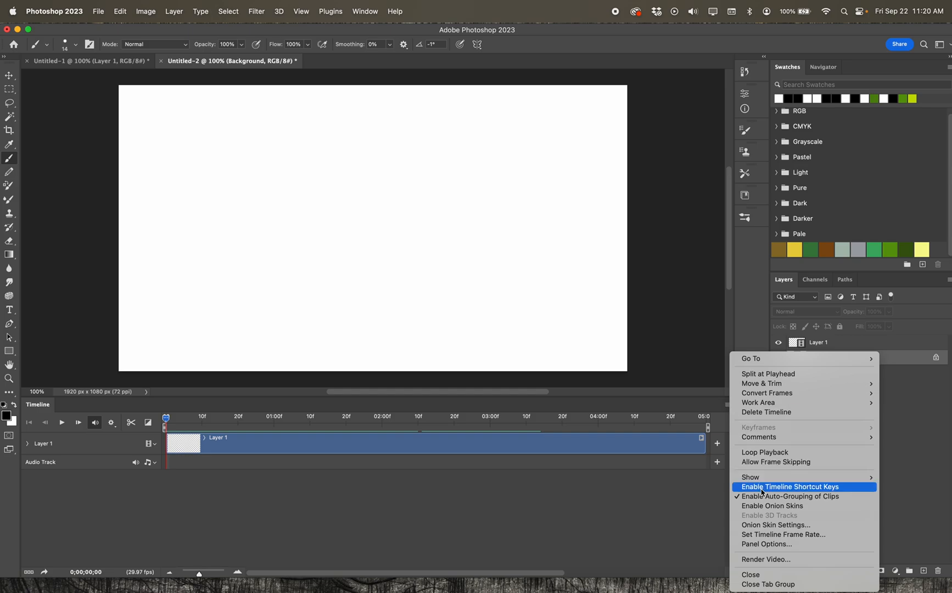
{"action": "left_click", "coordinate": [786, 535]}
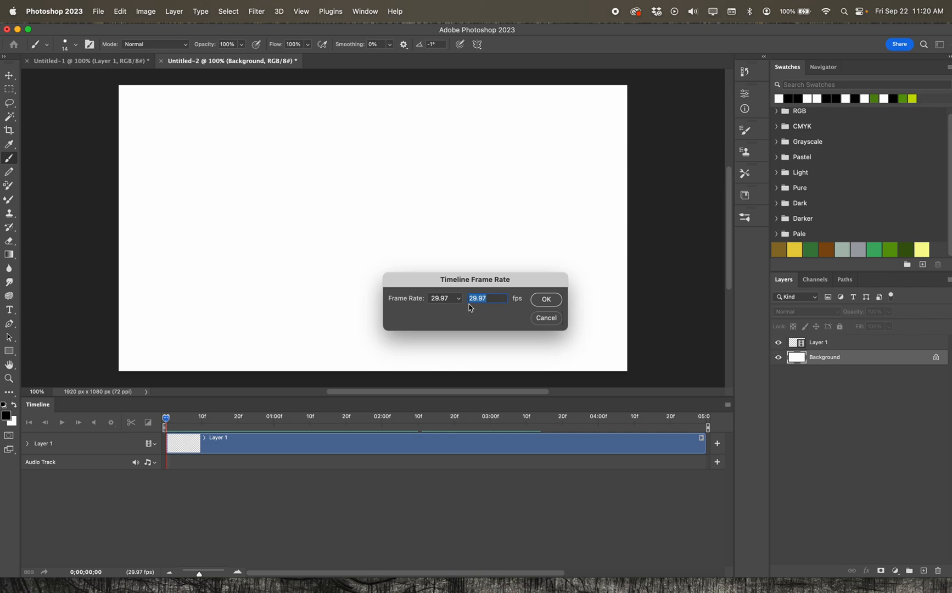
{"action": "scroll", "coordinate": [458, 302], "scroll_direction": "right", "scroll_amount": 3}
{"action": "scroll", "coordinate": [459, 302], "scroll_direction": "left", "scroll_amount": 1}
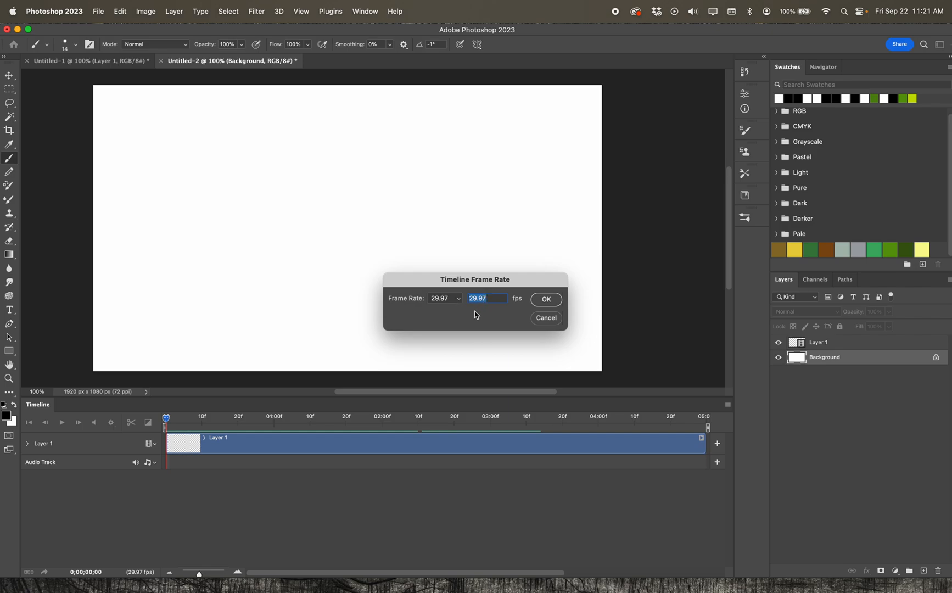
{"action": "type", "text": "15"}
{"action": "left_click", "coordinate": [550, 299]}
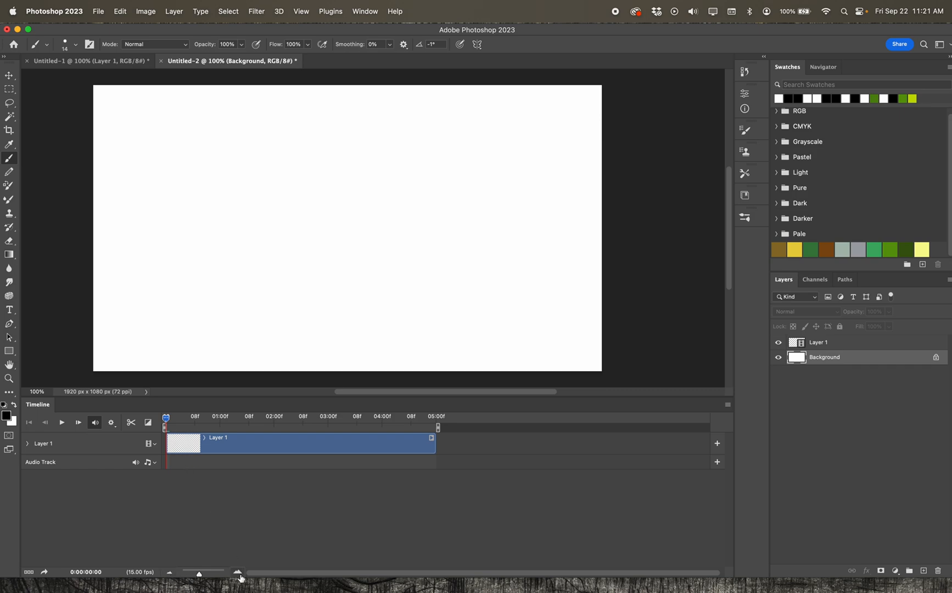
Draw a wavy brush stroke on the first frame, step one frame forward and draw a second wavy stroke.
{"action": "left_click", "coordinate": [171, 574]}
{"action": "left_click", "coordinate": [171, 575]}
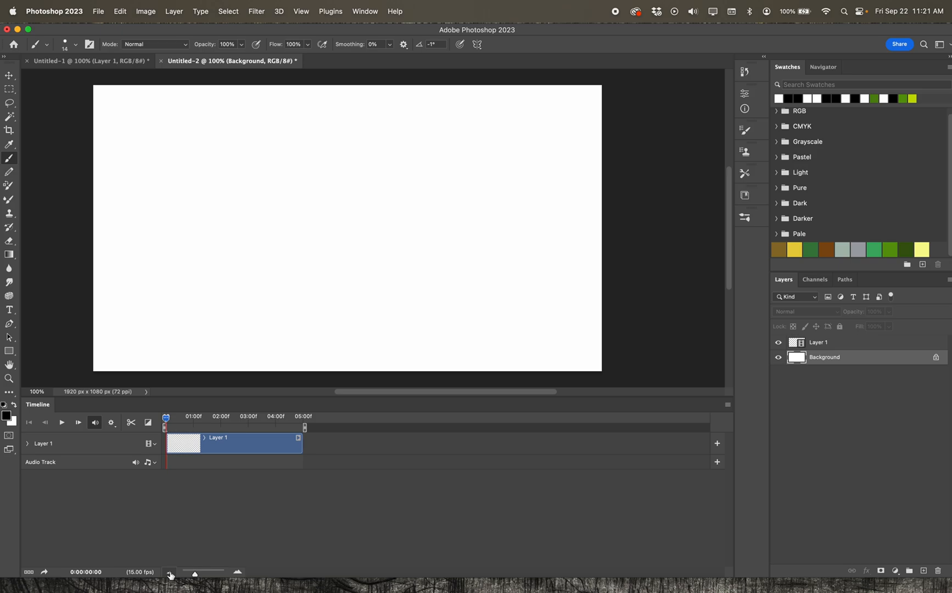
{"action": "left_click", "coordinate": [170, 575]}
{"action": "left_click", "coordinate": [239, 574]}
{"action": "left_click", "coordinate": [239, 574]}
{"action": "left_click", "coordinate": [239, 573]}
{"action": "left_click", "coordinate": [239, 574]}
{"action": "left_click", "coordinate": [240, 573]}
{"action": "left_click", "coordinate": [239, 573]}
{"action": "left_click", "coordinate": [240, 573]}
{"action": "left_click", "coordinate": [239, 574]}
{"action": "left_click", "coordinate": [240, 574]}
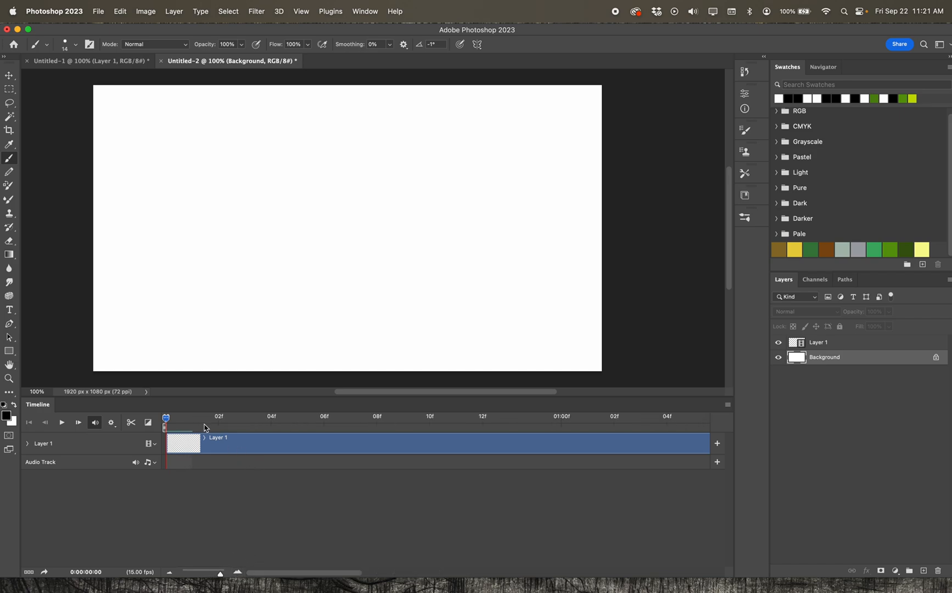
{"action": "left_click", "coordinate": [170, 574]}
{"action": "left_click", "coordinate": [170, 574]}
{"action": "left_click", "coordinate": [170, 573]}
{"action": "left_click", "coordinate": [170, 574]}
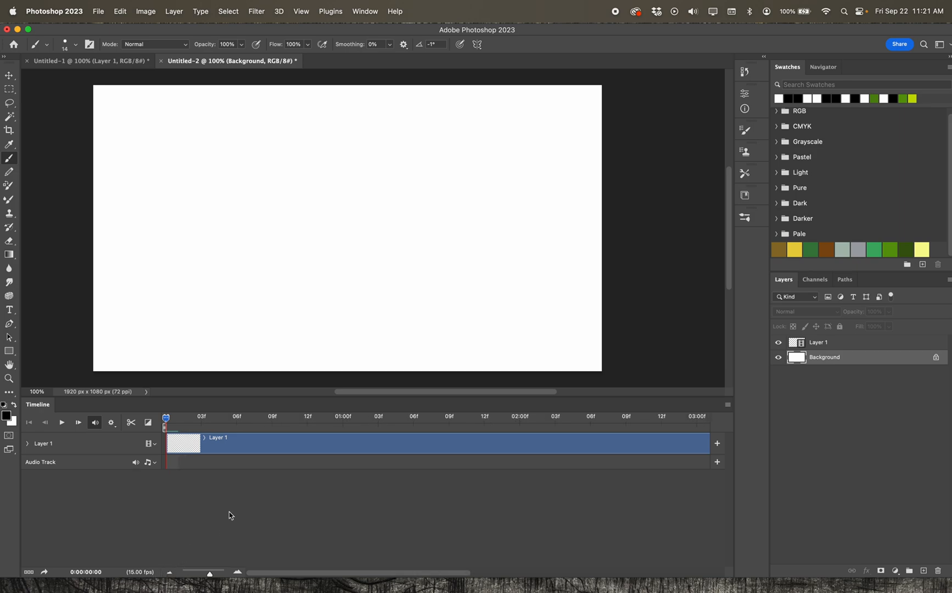
{"action": "left_click", "coordinate": [237, 572]}
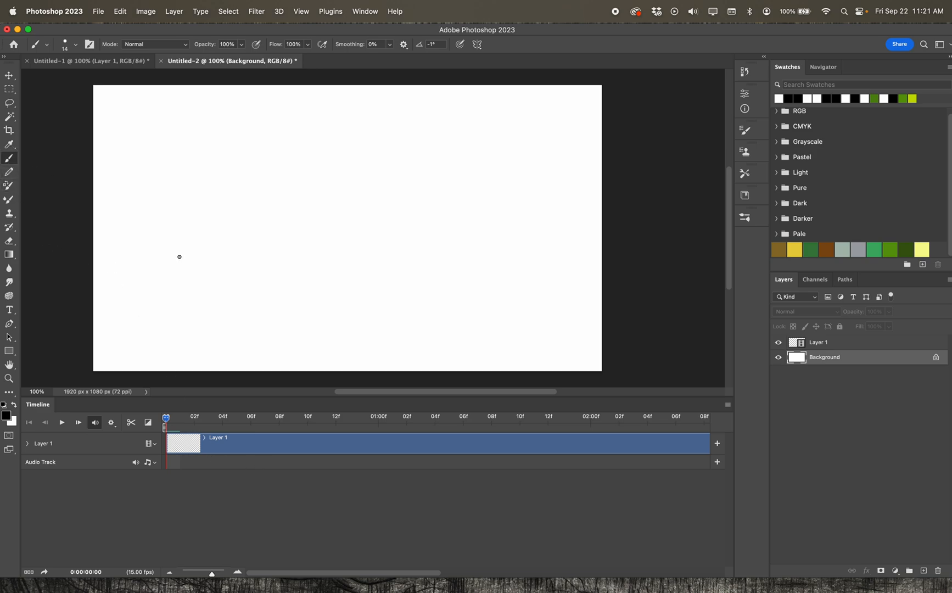
{"action": "mouse_move", "coordinate": [160, 310]}
{"action": "left_mouse_down"}
{"action": "mouse_move", "coordinate": [146, 266]}
{"action": "mouse_move", "coordinate": [173, 211]}
{"action": "mouse_move", "coordinate": [211, 203]}
{"action": "mouse_move", "coordinate": [257, 230]}
{"action": "mouse_move", "coordinate": [317, 209]}
{"action": "left_mouse_up"}
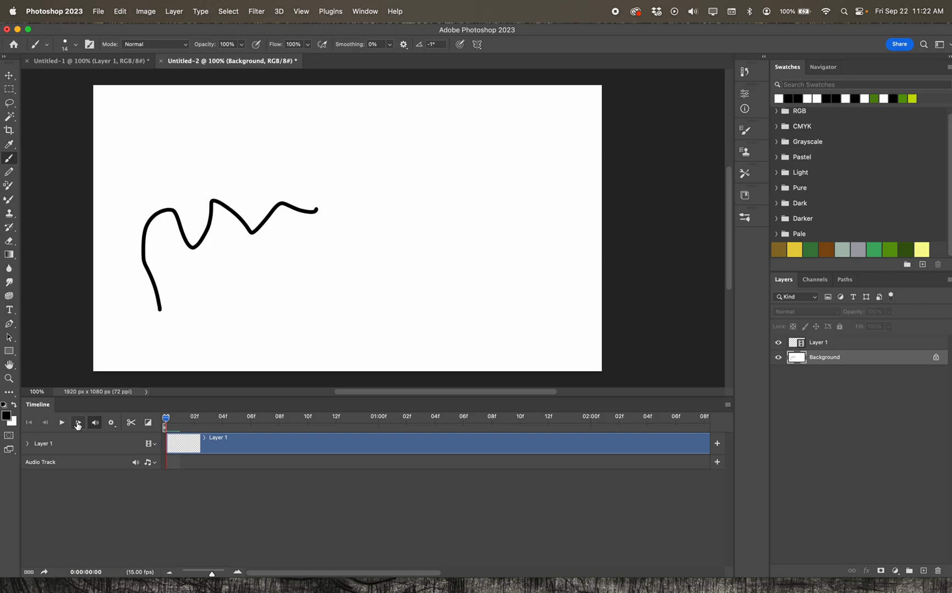
{"action": "left_click", "coordinate": [79, 424]}
{"action": "mouse_move", "coordinate": [164, 300]}
{"action": "left_mouse_down"}
{"action": "mouse_move", "coordinate": [164, 272]}
{"action": "mouse_move", "coordinate": [306, 221]}
{"action": "mouse_move", "coordinate": [411, 206]}
{"action": "left_mouse_up"}
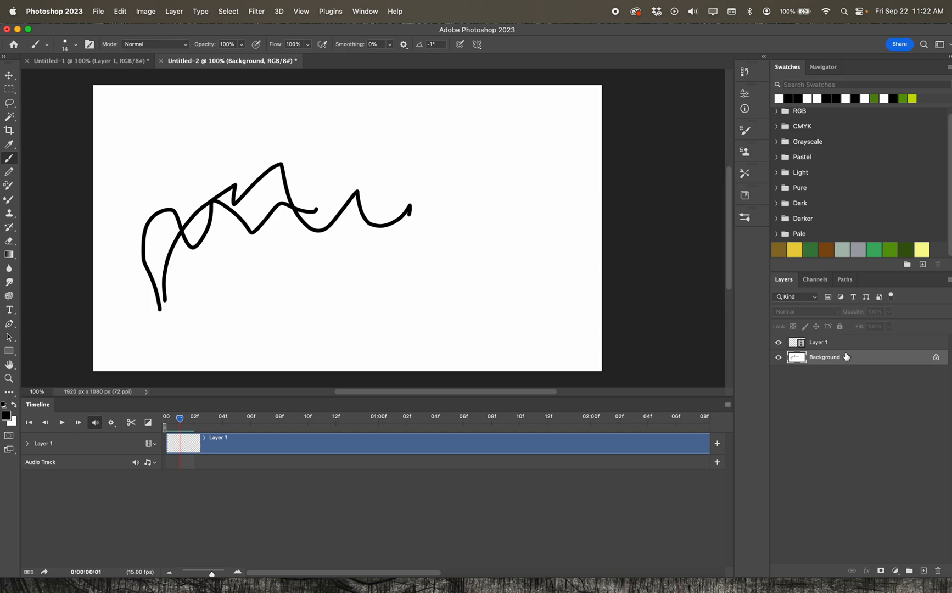
Hide the Background layer and select Layer 1.
{"action": "left_click", "coordinate": [911, 471]}
{"action": "left_click", "coordinate": [778, 357]}
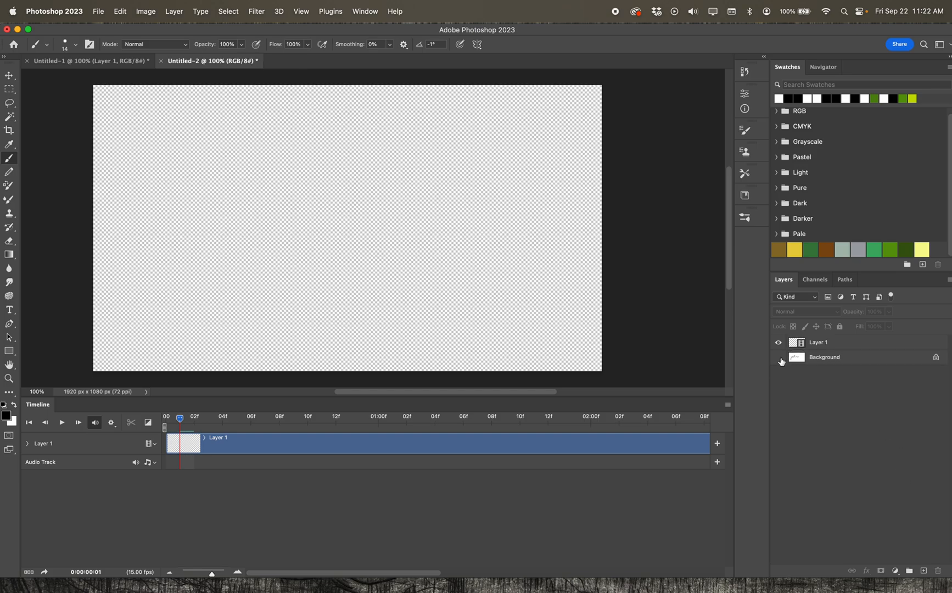
{"action": "left_click", "coordinate": [845, 345]}
On Layer 1, draw a wavy brush stroke on each of the first three frames, stepping forward one frame each time.
{"action": "left_click_drag", "start_coordinate": [180, 419], "coordinate": [166, 419]}
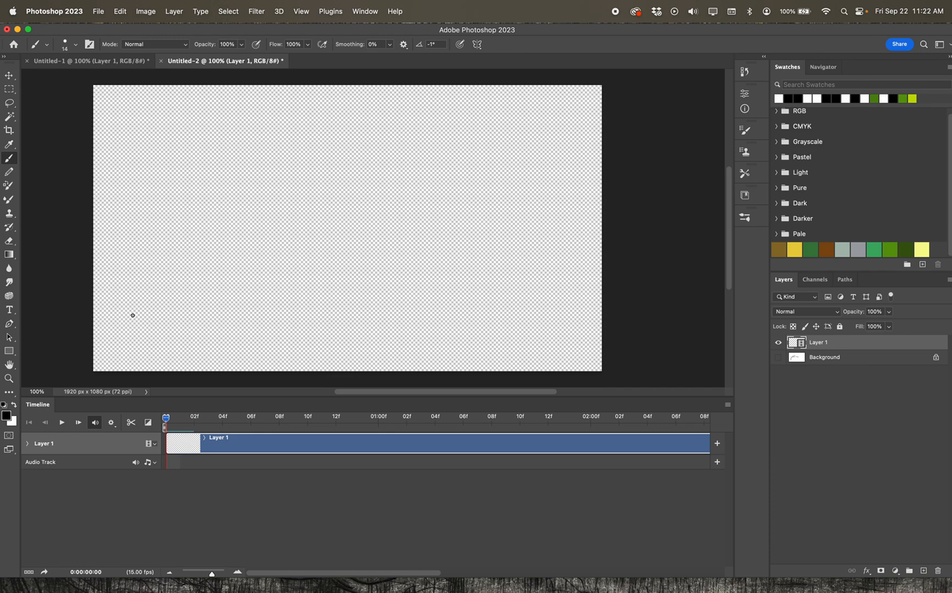
{"action": "left_click_drag", "start_coordinate": [136, 292], "coordinate": [322, 225]}
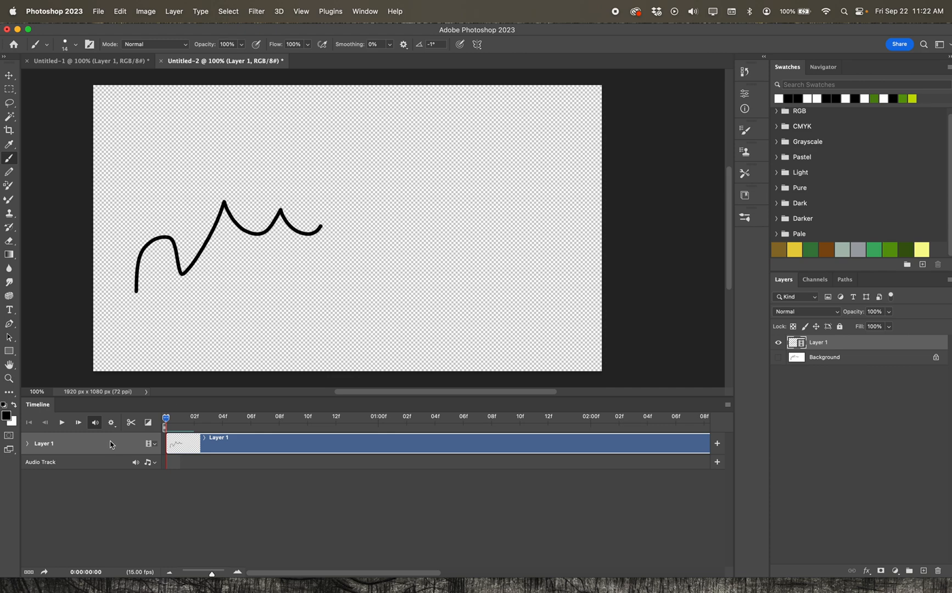
{"action": "left_click", "coordinate": [78, 424]}
{"action": "mouse_move", "coordinate": [152, 268]}
{"action": "left_mouse_down"}
{"action": "mouse_move", "coordinate": [246, 220]}
{"action": "mouse_move", "coordinate": [330, 216]}
{"action": "left_mouse_up"}
{"action": "left_click", "coordinate": [78, 424]}
{"action": "mouse_move", "coordinate": [148, 270]}
{"action": "left_mouse_down"}
{"action": "mouse_move", "coordinate": [184, 231]}
{"action": "mouse_move", "coordinate": [251, 250]}
{"action": "mouse_move", "coordinate": [352, 194]}
{"action": "left_mouse_up"}
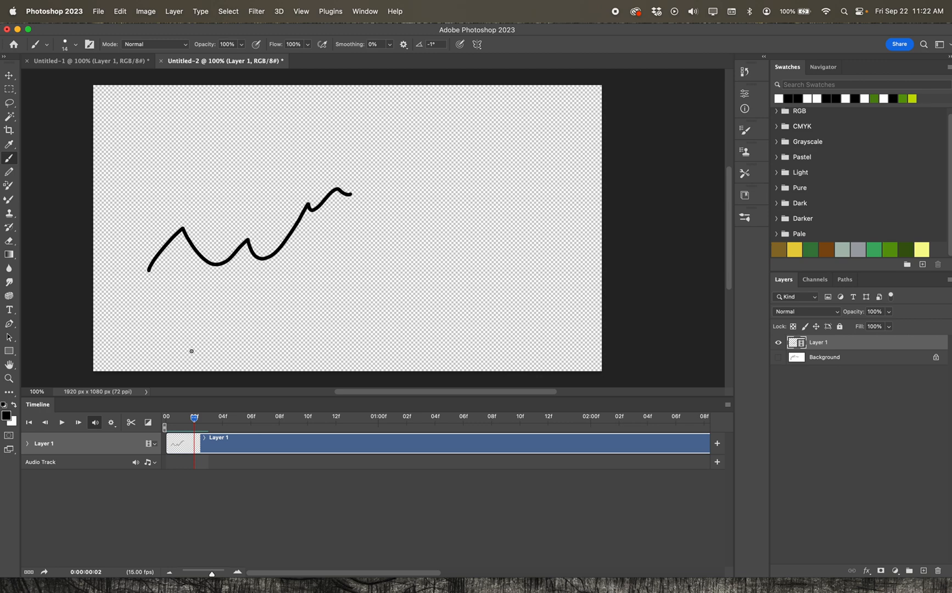
Play back the animation, then scrub the playhead back to the start and on to frame 2.
{"action": "left_click", "coordinate": [62, 422]}
{"action": "key", "text": "space"}
{"action": "left_click_drag", "start_coordinate": [492, 415], "coordinate": [166, 415]}
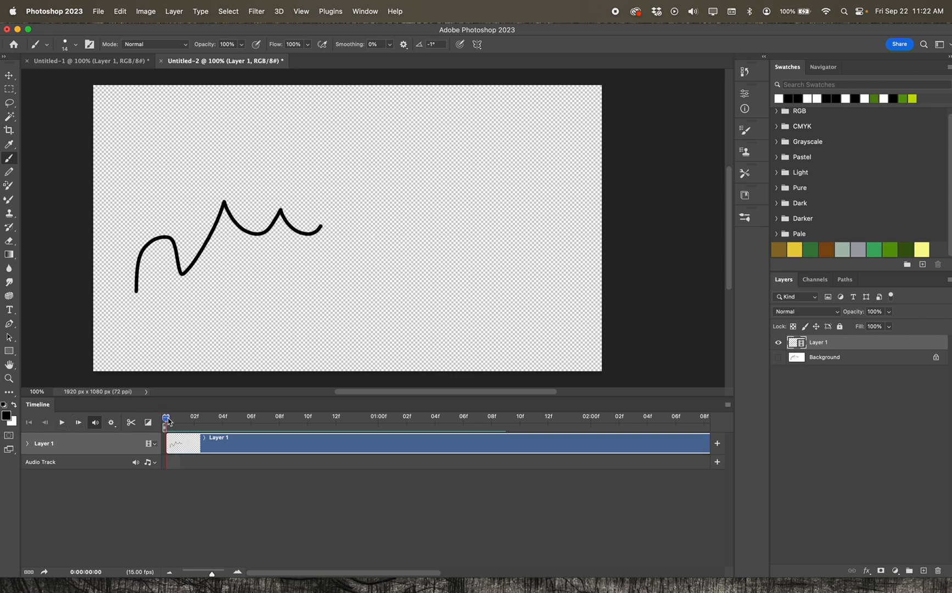
{"action": "mouse_move", "coordinate": [167, 417]}
{"action": "left_mouse_down"}
{"action": "mouse_move", "coordinate": [197, 417]}
{"action": "mouse_move", "coordinate": [155, 417]}
{"action": "left_mouse_up"}
{"action": "mouse_move", "coordinate": [167, 422]}
{"action": "left_mouse_down"}
{"action": "mouse_move", "coordinate": [208, 420]}
{"action": "mouse_move", "coordinate": [196, 421]}
{"action": "left_mouse_up"}
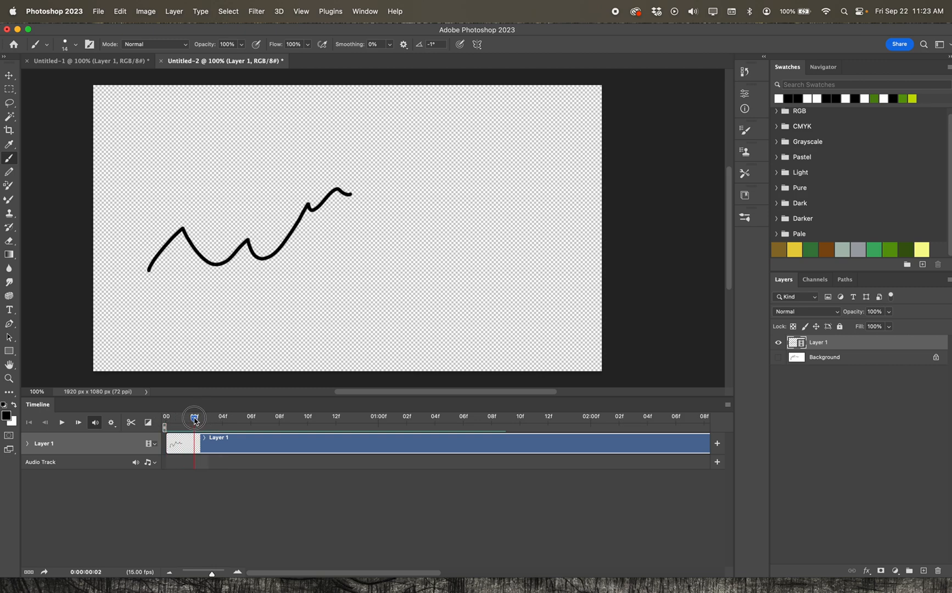
Erase parts of the strokes on the frames with the Eraser tool, stepping back to the first frame.
{"action": "left_click", "coordinate": [9, 240]}
{"action": "mouse_move", "coordinate": [300, 200]}
{"action": "left_mouse_down"}
{"action": "mouse_move", "coordinate": [336, 195]}
{"action": "mouse_move", "coordinate": [206, 254]}
{"action": "mouse_move", "coordinate": [142, 251]}
{"action": "mouse_move", "coordinate": [193, 258]}
{"action": "mouse_move", "coordinate": [259, 253]}
{"action": "mouse_move", "coordinate": [232, 242]}
{"action": "mouse_move", "coordinate": [291, 240]}
{"action": "left_mouse_up"}
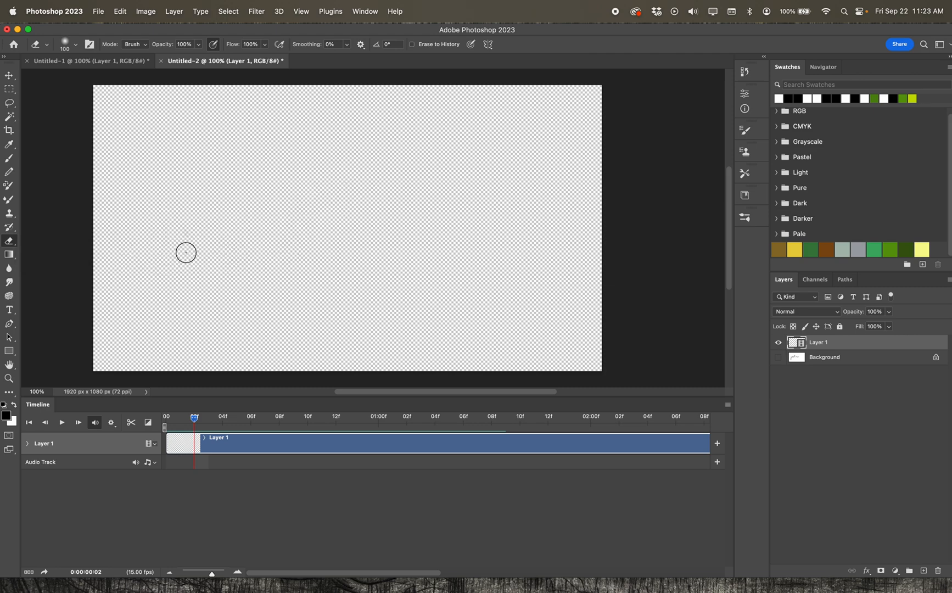
{"action": "left_click_drag", "start_coordinate": [195, 418], "coordinate": [179, 417]}
{"action": "mouse_move", "coordinate": [177, 272]}
{"action": "left_mouse_down"}
{"action": "mouse_move", "coordinate": [151, 271]}
{"action": "mouse_move", "coordinate": [215, 200]}
{"action": "mouse_move", "coordinate": [219, 247]}
{"action": "mouse_move", "coordinate": [342, 225]}
{"action": "mouse_move", "coordinate": [276, 206]}
{"action": "mouse_move", "coordinate": [183, 310]}
{"action": "left_mouse_up"}
{"action": "left_click_drag", "start_coordinate": [181, 417], "coordinate": [166, 418]}
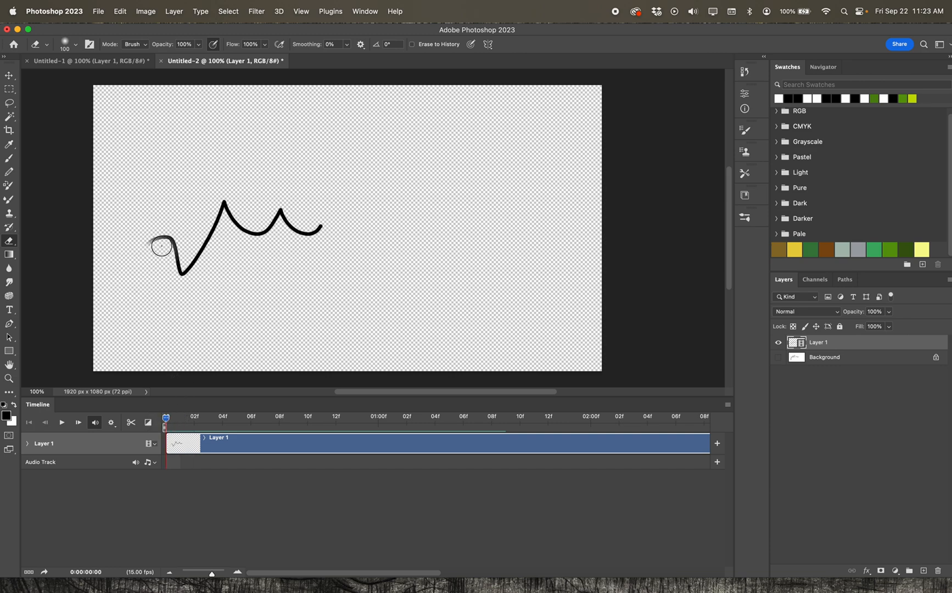
Select everything on the current frame, delete it and deselect.
{"action": "key", "text": "super+a"}
{"action": "key", "text": "Delete"}
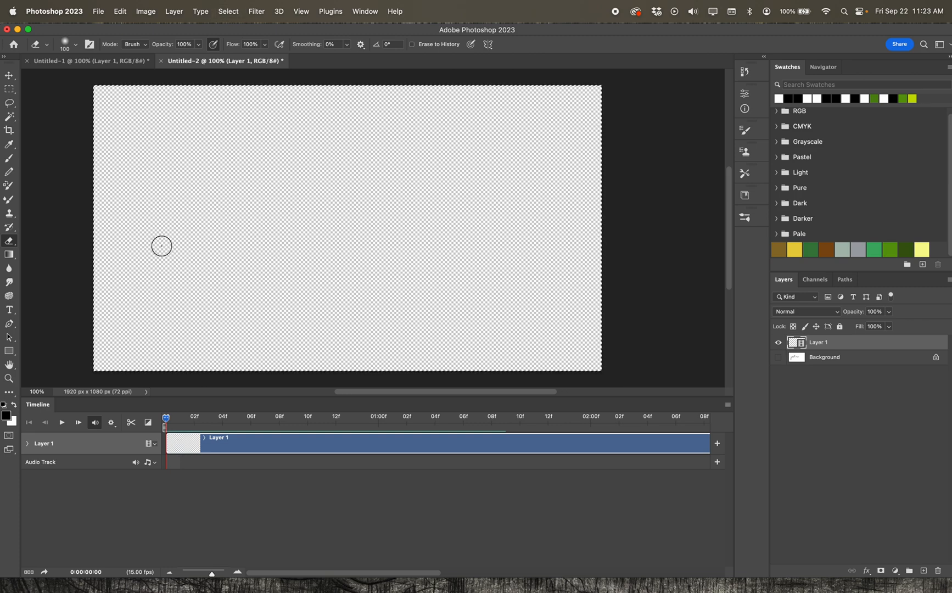
{"action": "key", "text": "super+d"}
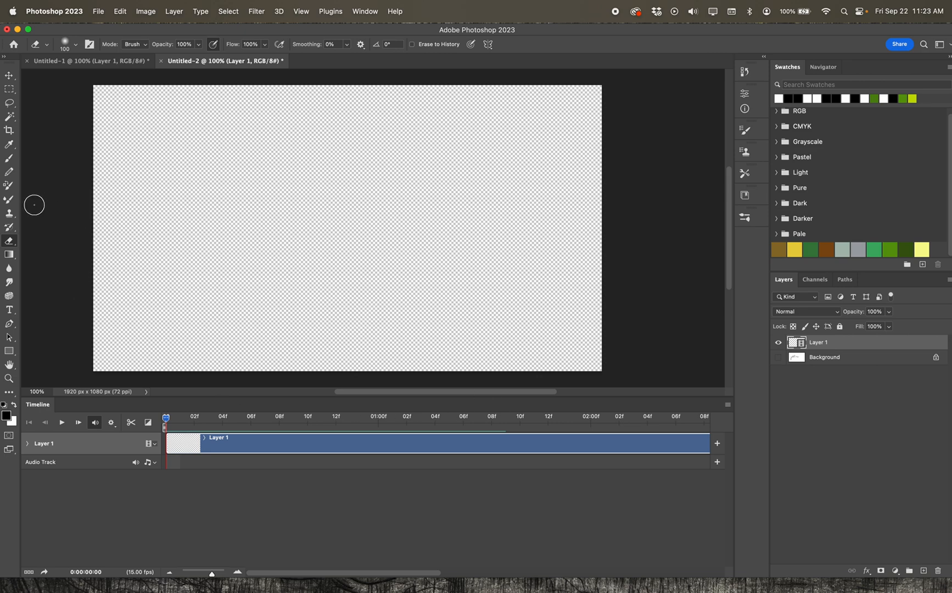
Switch to the Brush tool and confirm onion skin options of 1 frame before and after, 50% and 25% opacity, Multiply blend.
{"action": "left_click", "coordinate": [9, 159]}
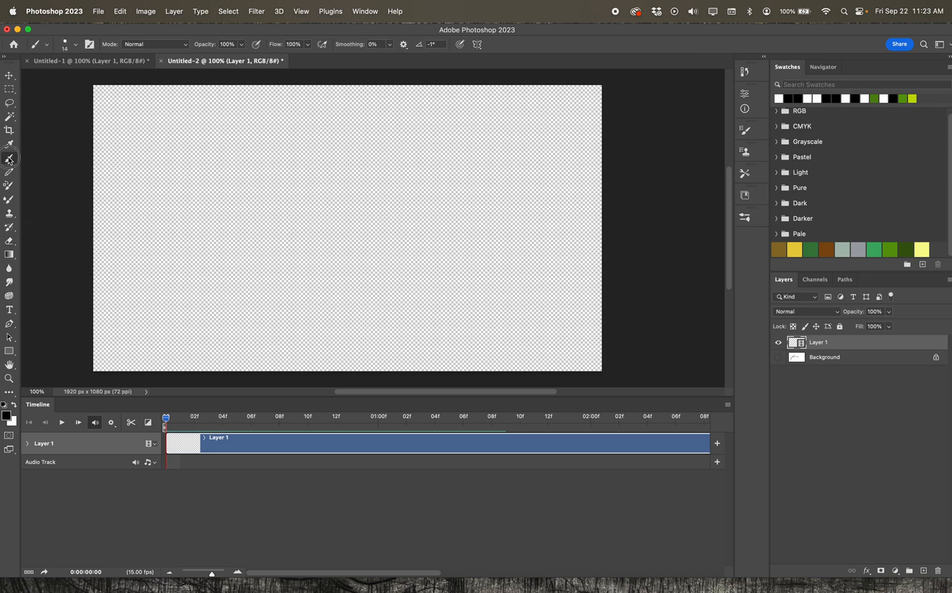
{"action": "left_click", "coordinate": [727, 406]}
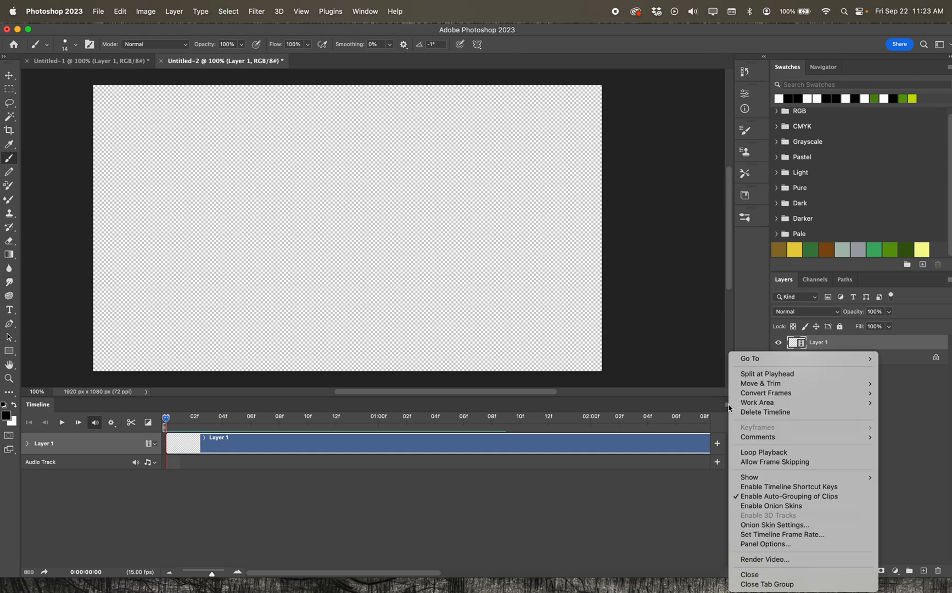
{"action": "left_click", "coordinate": [770, 526]}
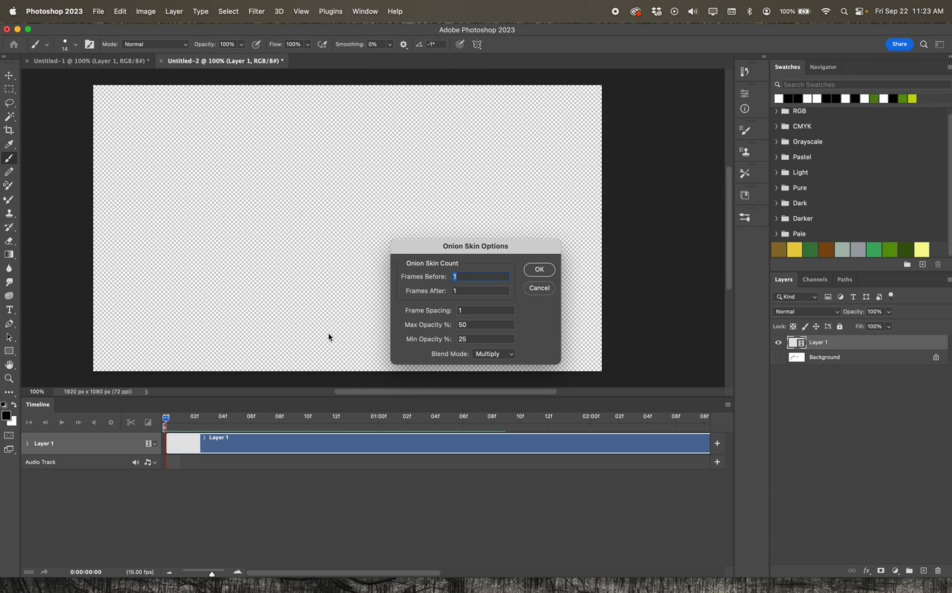
{"action": "left_click", "coordinate": [547, 273]}
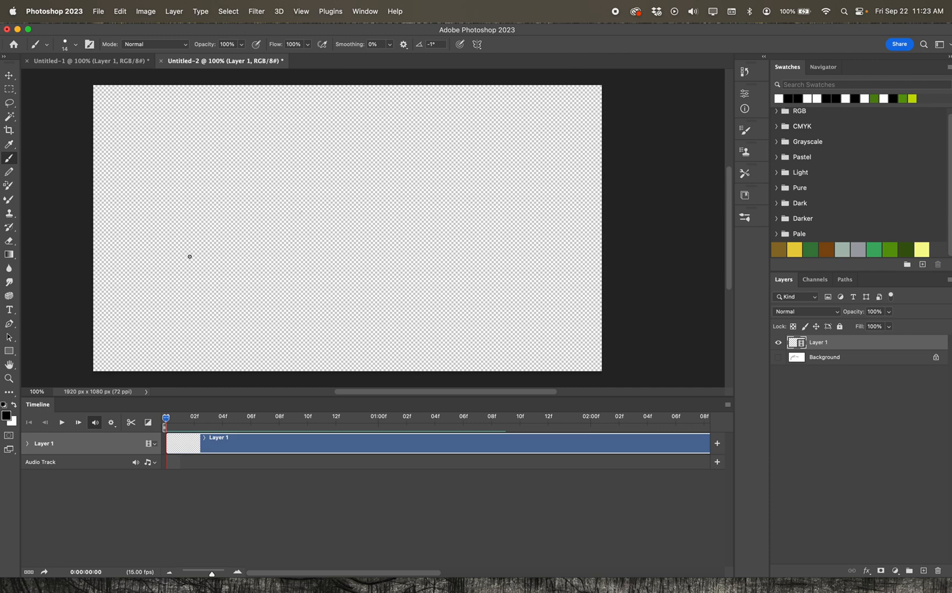
Draw a wavy brush stroke on each of frames 0 to 4, stepping forward one frame each time using the onion skin as a guide.
{"action": "mouse_move", "coordinate": [152, 283]}
{"action": "left_mouse_down"}
{"action": "mouse_move", "coordinate": [196, 229]}
{"action": "mouse_move", "coordinate": [240, 236]}
{"action": "mouse_move", "coordinate": [288, 209]}
{"action": "mouse_move", "coordinate": [389, 204]}
{"action": "left_mouse_up"}
{"action": "left_click", "coordinate": [78, 422]}
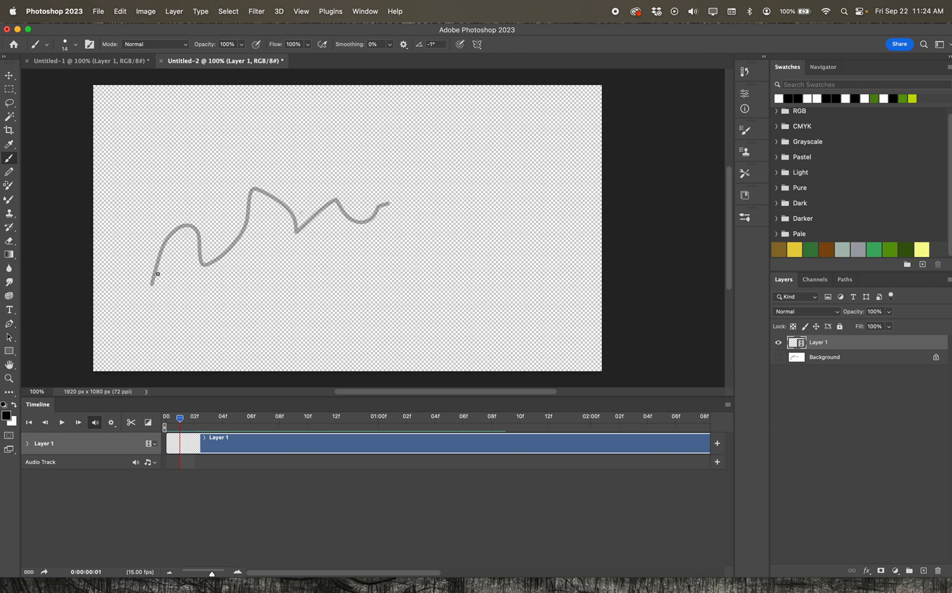
{"action": "mouse_move", "coordinate": [159, 256]}
{"action": "left_mouse_down"}
{"action": "mouse_move", "coordinate": [197, 225]}
{"action": "mouse_move", "coordinate": [212, 261]}
{"action": "mouse_move", "coordinate": [238, 260]}
{"action": "mouse_move", "coordinate": [262, 192]}
{"action": "mouse_move", "coordinate": [274, 187]}
{"action": "mouse_move", "coordinate": [319, 226]}
{"action": "mouse_move", "coordinate": [345, 203]}
{"action": "mouse_move", "coordinate": [357, 211]}
{"action": "mouse_move", "coordinate": [423, 187]}
{"action": "left_mouse_up"}
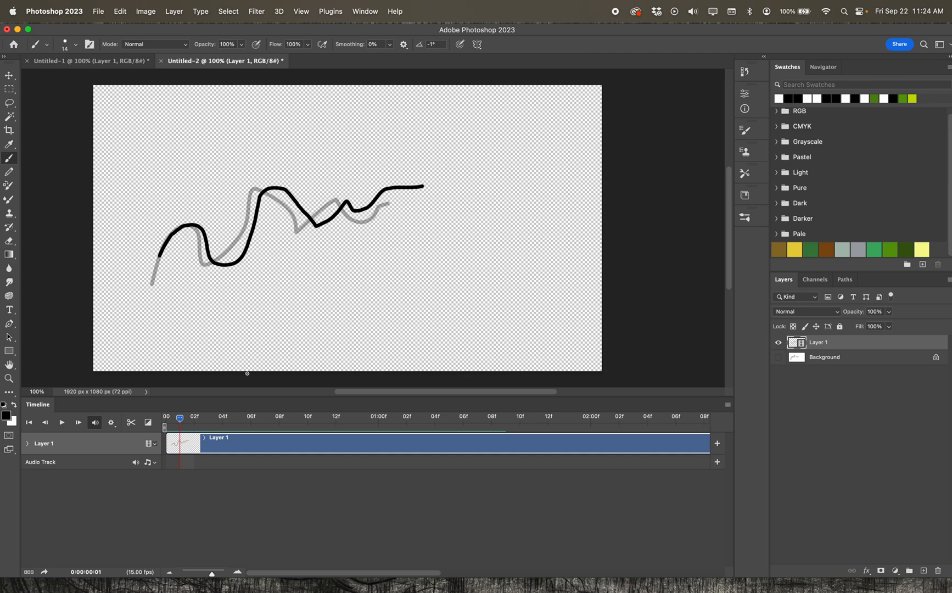
{"action": "left_click", "coordinate": [194, 421]}
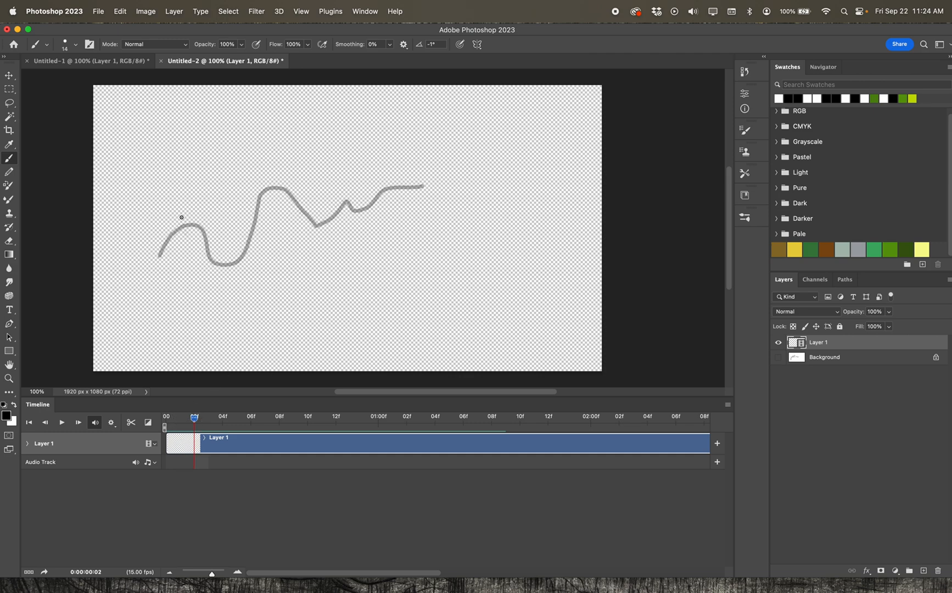
{"action": "mouse_move", "coordinate": [193, 218]}
{"action": "left_mouse_down"}
{"action": "mouse_move", "coordinate": [224, 264]}
{"action": "mouse_move", "coordinate": [244, 267]}
{"action": "mouse_move", "coordinate": [266, 201]}
{"action": "mouse_move", "coordinate": [284, 185]}
{"action": "mouse_move", "coordinate": [310, 187]}
{"action": "mouse_move", "coordinate": [316, 199]}
{"action": "mouse_move", "coordinate": [339, 197]}
{"action": "mouse_move", "coordinate": [365, 175]}
{"action": "mouse_move", "coordinate": [385, 186]}
{"action": "mouse_move", "coordinate": [447, 170]}
{"action": "mouse_move", "coordinate": [467, 178]}
{"action": "left_mouse_up"}
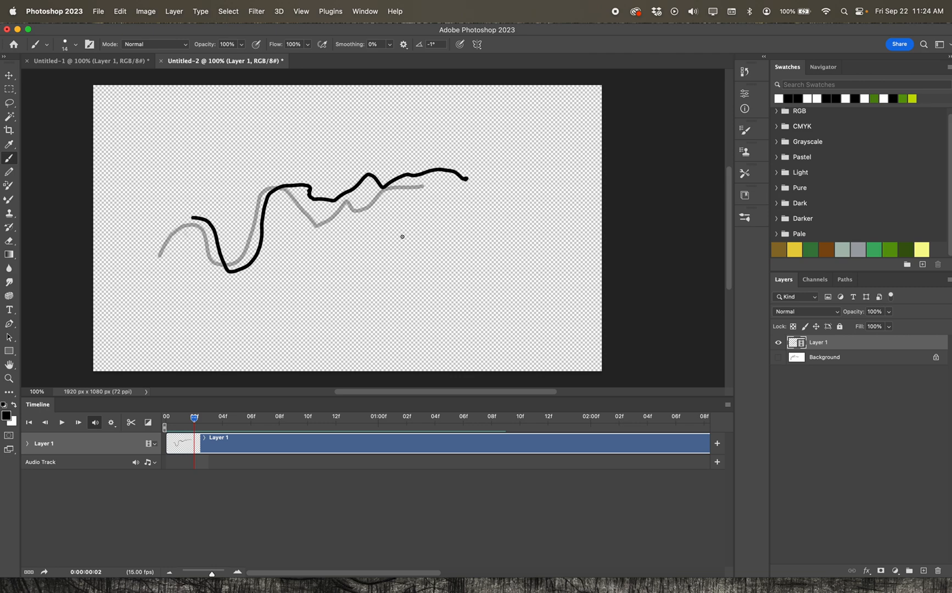
{"action": "left_click_drag", "start_coordinate": [197, 421], "coordinate": [209, 421]}
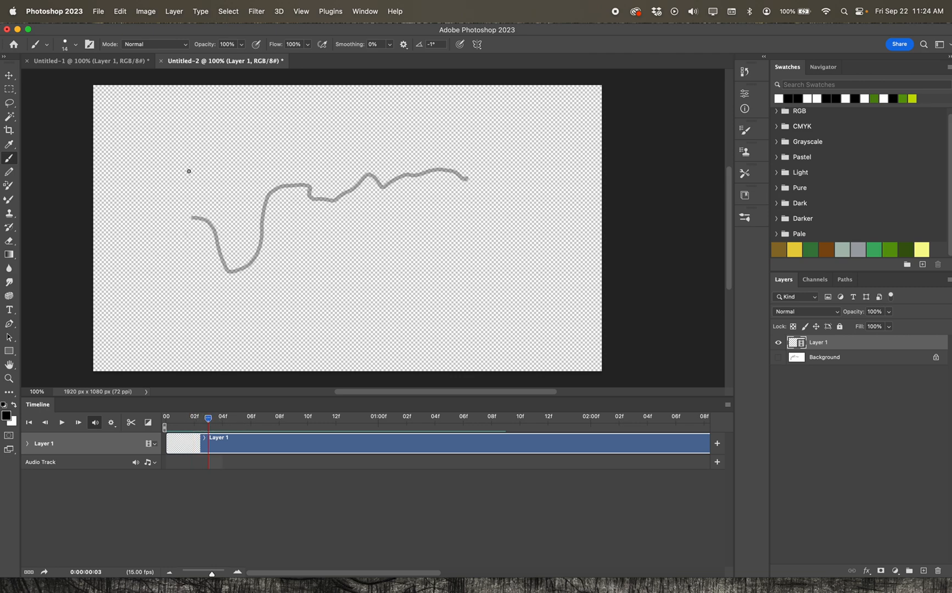
{"action": "mouse_move", "coordinate": [225, 218]}
{"action": "left_mouse_down"}
{"action": "mouse_move", "coordinate": [268, 261]}
{"action": "mouse_move", "coordinate": [296, 238]}
{"action": "mouse_move", "coordinate": [312, 165]}
{"action": "mouse_move", "coordinate": [371, 145]}
{"action": "mouse_move", "coordinate": [431, 208]}
{"action": "mouse_move", "coordinate": [458, 177]}
{"action": "mouse_move", "coordinate": [509, 175]}
{"action": "left_mouse_up"}
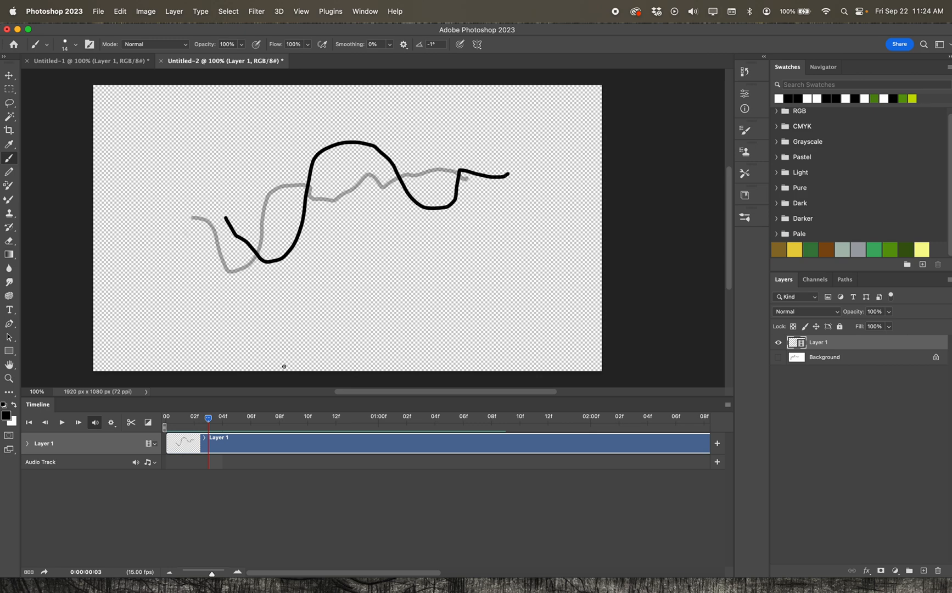
{"action": "left_click_drag", "start_coordinate": [209, 422], "coordinate": [222, 420]}
{"action": "mouse_move", "coordinate": [268, 217]}
{"action": "left_mouse_down"}
{"action": "mouse_move", "coordinate": [342, 231]}
{"action": "mouse_move", "coordinate": [344, 148]}
{"action": "mouse_move", "coordinate": [397, 133]}
{"action": "mouse_move", "coordinate": [435, 153]}
{"action": "mouse_move", "coordinate": [453, 196]}
{"action": "mouse_move", "coordinate": [525, 202]}
{"action": "mouse_move", "coordinate": [557, 129]}
{"action": "mouse_move", "coordinate": [614, 124]}
{"action": "left_mouse_up"}
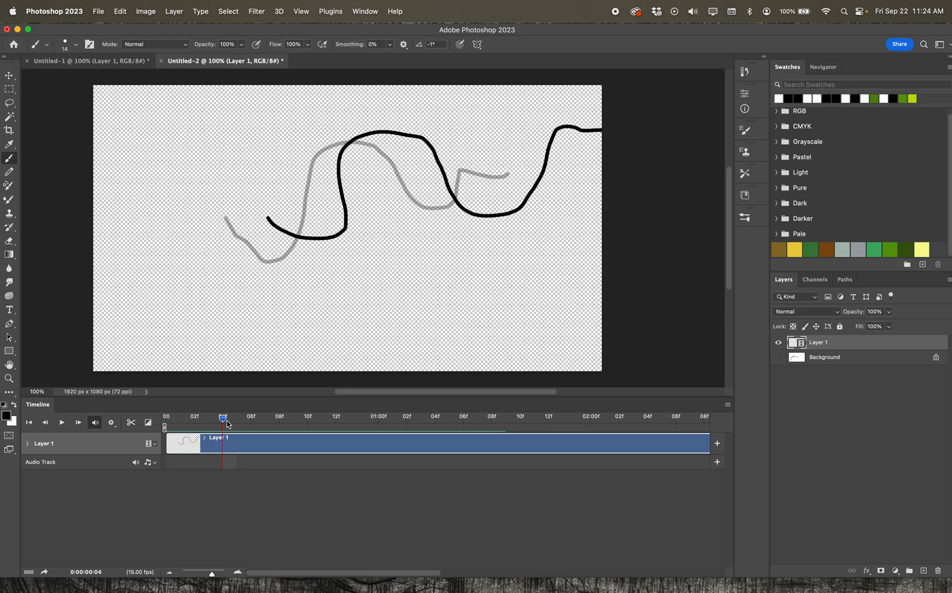
Continue drawing shifting wavy strokes that move off the right edge on frames 5 to 10, advancing one frame each time.
{"action": "left_click_drag", "start_coordinate": [228, 424], "coordinate": [237, 420]}
{"action": "mouse_move", "coordinate": [314, 208]}
{"action": "left_mouse_down"}
{"action": "mouse_move", "coordinate": [386, 219]}
{"action": "mouse_move", "coordinate": [382, 171]}
{"action": "mouse_move", "coordinate": [409, 124]}
{"action": "mouse_move", "coordinate": [468, 145]}
{"action": "mouse_move", "coordinate": [507, 186]}
{"action": "mouse_move", "coordinate": [582, 194]}
{"action": "mouse_move", "coordinate": [615, 162]}
{"action": "left_mouse_up"}
{"action": "left_click_drag", "start_coordinate": [238, 420], "coordinate": [250, 419]}
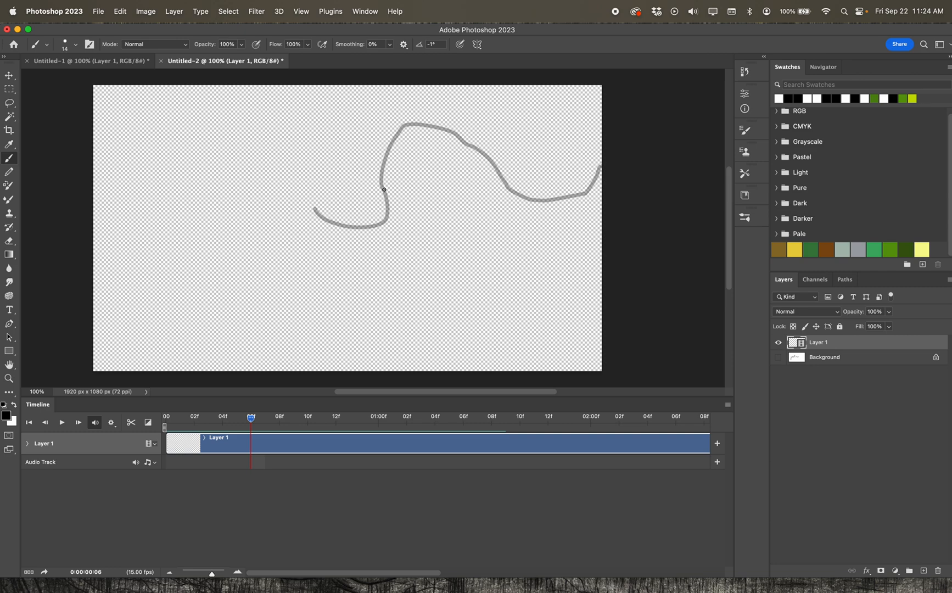
{"action": "mouse_move", "coordinate": [364, 197]}
{"action": "left_mouse_down"}
{"action": "mouse_move", "coordinate": [375, 135]}
{"action": "mouse_move", "coordinate": [416, 111]}
{"action": "mouse_move", "coordinate": [440, 118]}
{"action": "mouse_move", "coordinate": [494, 198]}
{"action": "mouse_move", "coordinate": [525, 222]}
{"action": "mouse_move", "coordinate": [554, 233]}
{"action": "mouse_move", "coordinate": [635, 232]}
{"action": "left_mouse_up"}
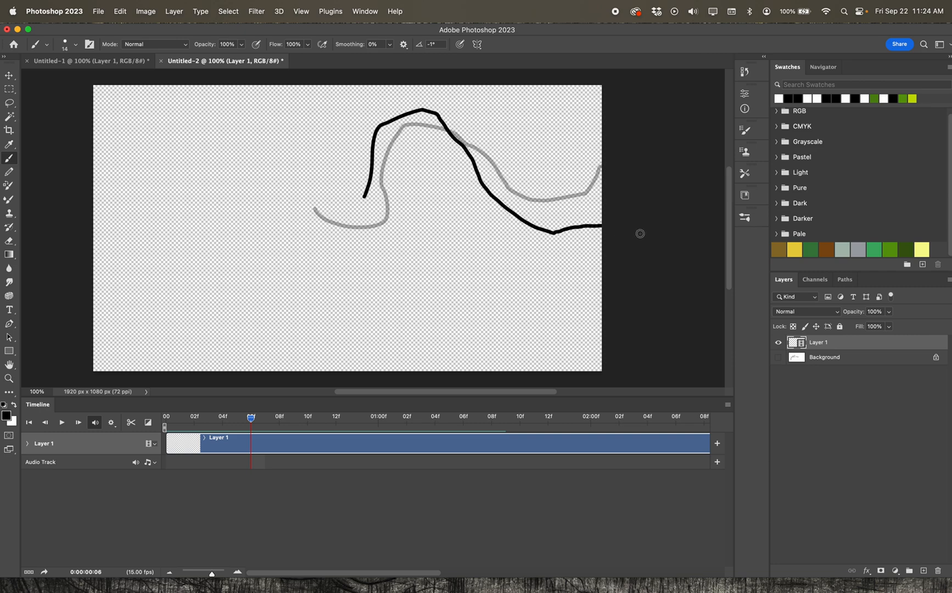
{"action": "left_click_drag", "start_coordinate": [254, 422], "coordinate": [266, 420]}
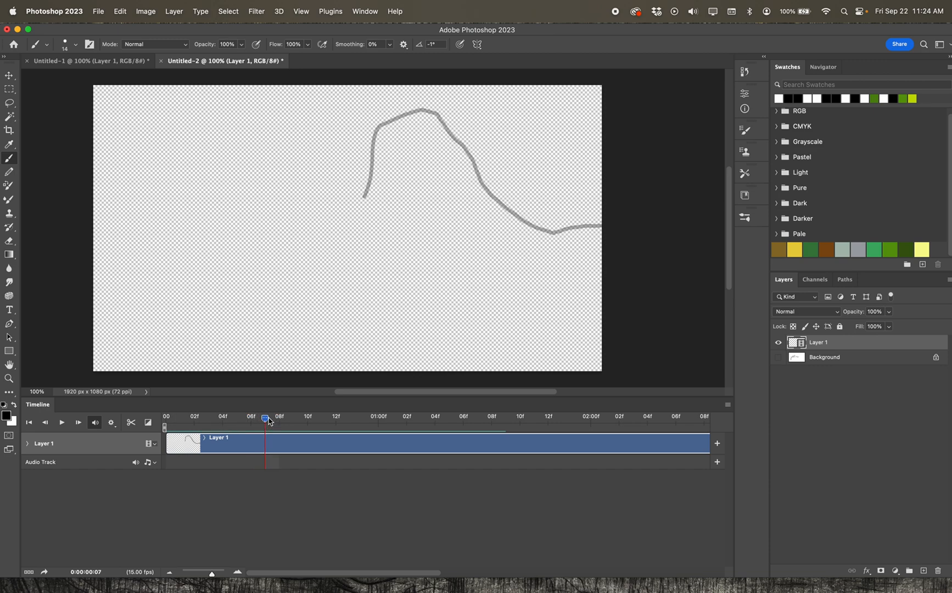
{"action": "mouse_move", "coordinate": [388, 180]}
{"action": "left_mouse_down"}
{"action": "mouse_move", "coordinate": [463, 140]}
{"action": "mouse_move", "coordinate": [524, 194]}
{"action": "mouse_move", "coordinate": [610, 240]}
{"action": "mouse_move", "coordinate": [640, 225]}
{"action": "left_mouse_up"}
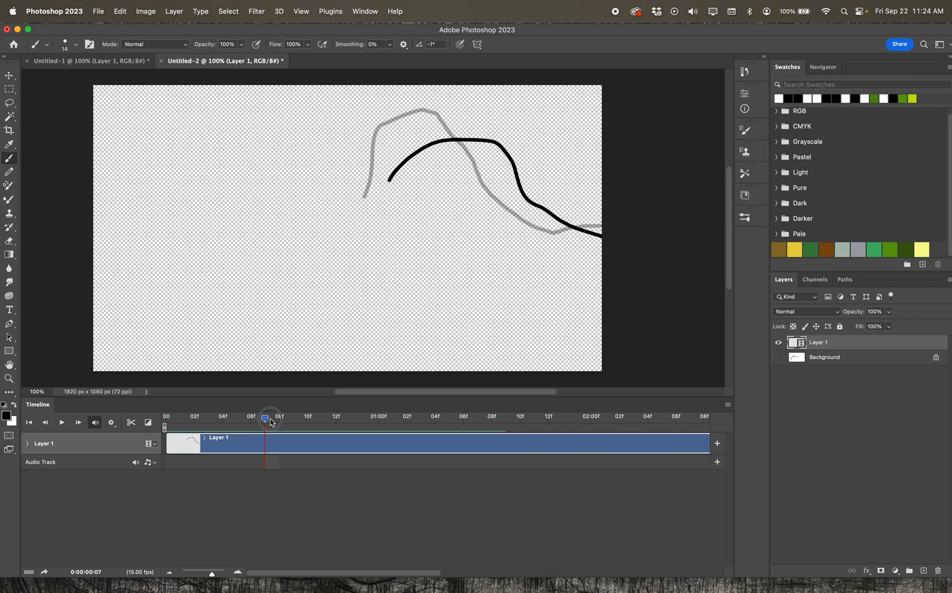
{"action": "left_click_drag", "start_coordinate": [265, 420], "coordinate": [279, 419]}
{"action": "left_click_drag", "start_coordinate": [481, 153], "coordinate": [638, 218]}
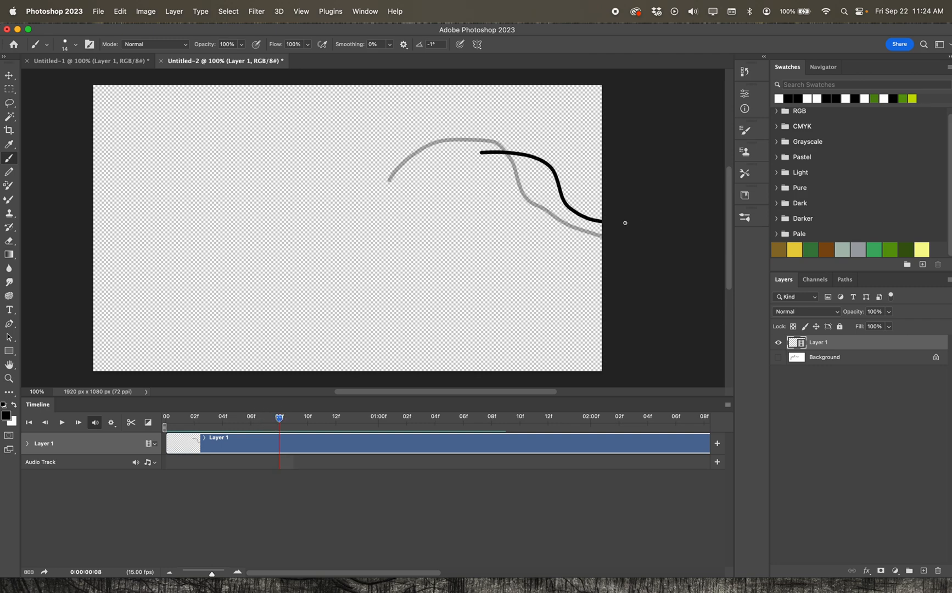
{"action": "left_click_drag", "start_coordinate": [280, 423], "coordinate": [293, 420]}
{"action": "left_click_drag", "start_coordinate": [538, 182], "coordinate": [629, 192]}
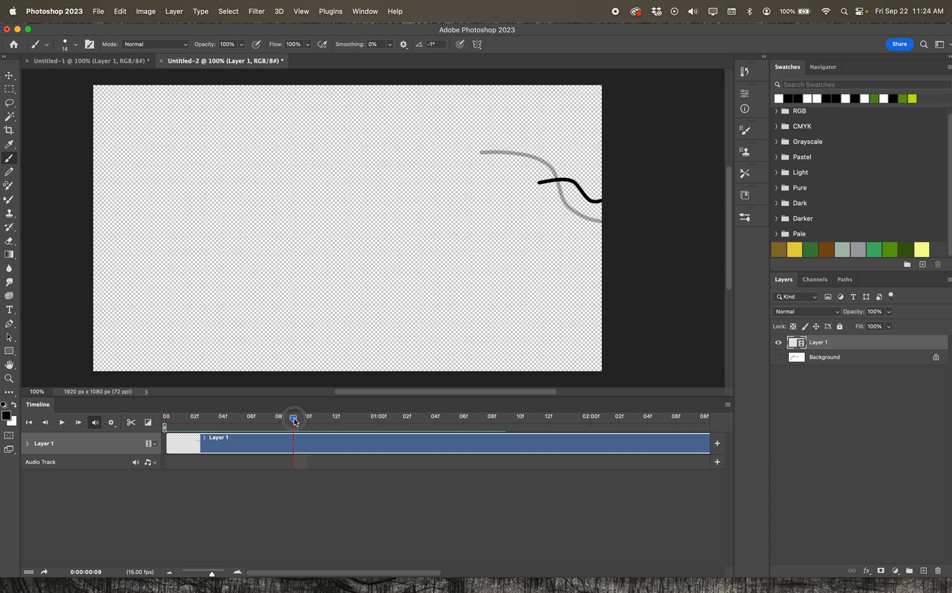
{"action": "left_click_drag", "start_coordinate": [294, 419], "coordinate": [307, 418]}
{"action": "left_click_drag", "start_coordinate": [590, 188], "coordinate": [627, 192]}
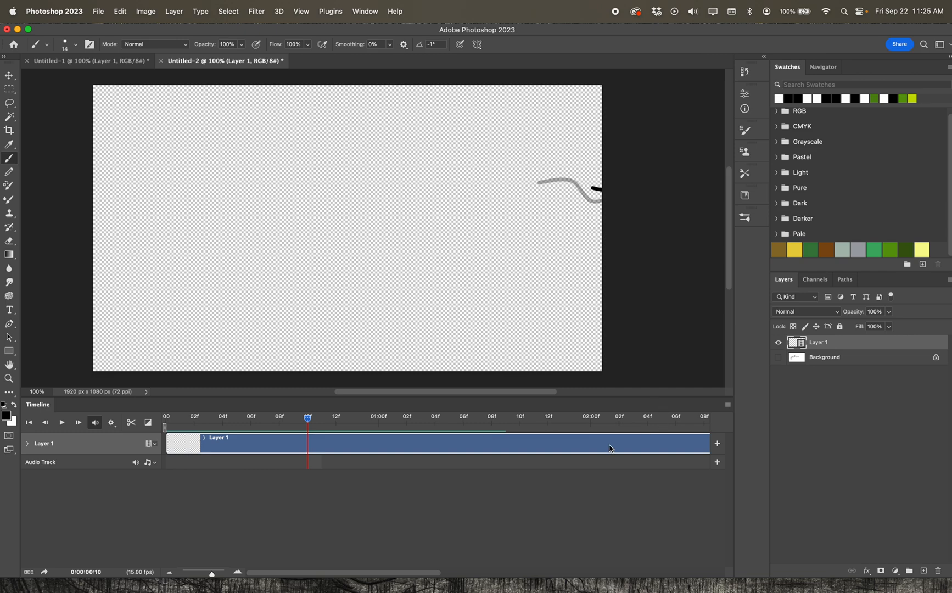
Zoom the timeline out and shorten the work area to end around frame 10.
{"action": "left_click", "coordinate": [169, 573]}
{"action": "left_click", "coordinate": [169, 573]}
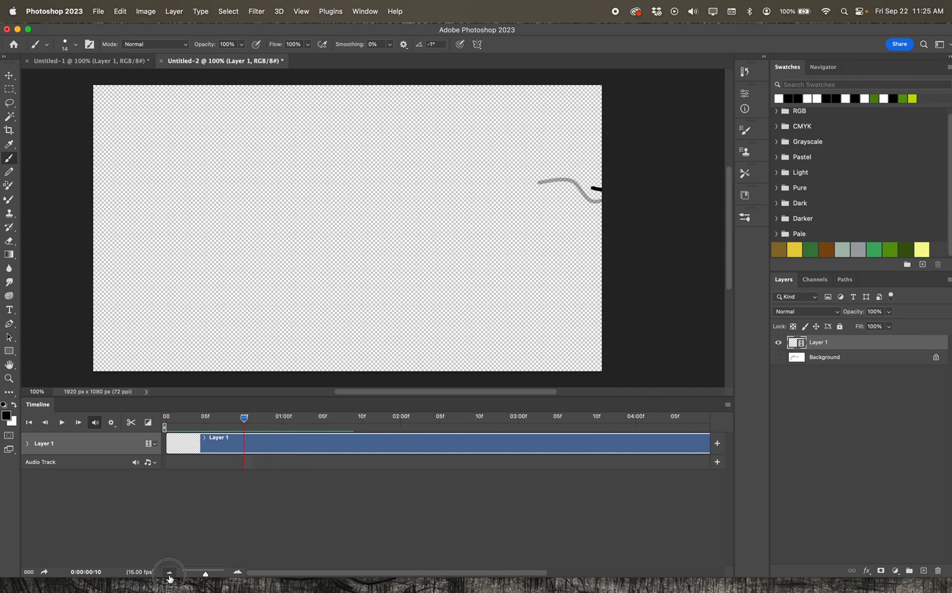
{"action": "left_click", "coordinate": [169, 573]}
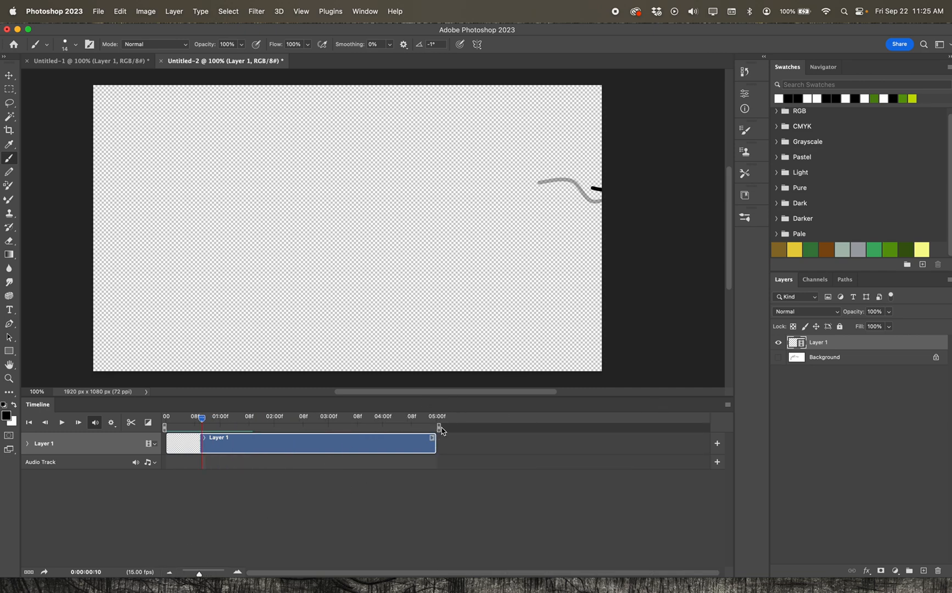
{"action": "left_click_drag", "start_coordinate": [439, 428], "coordinate": [209, 439]}
Play back and stop the animation several times.
{"action": "left_click", "coordinate": [61, 423]}
{"action": "left_click", "coordinate": [60, 424]}
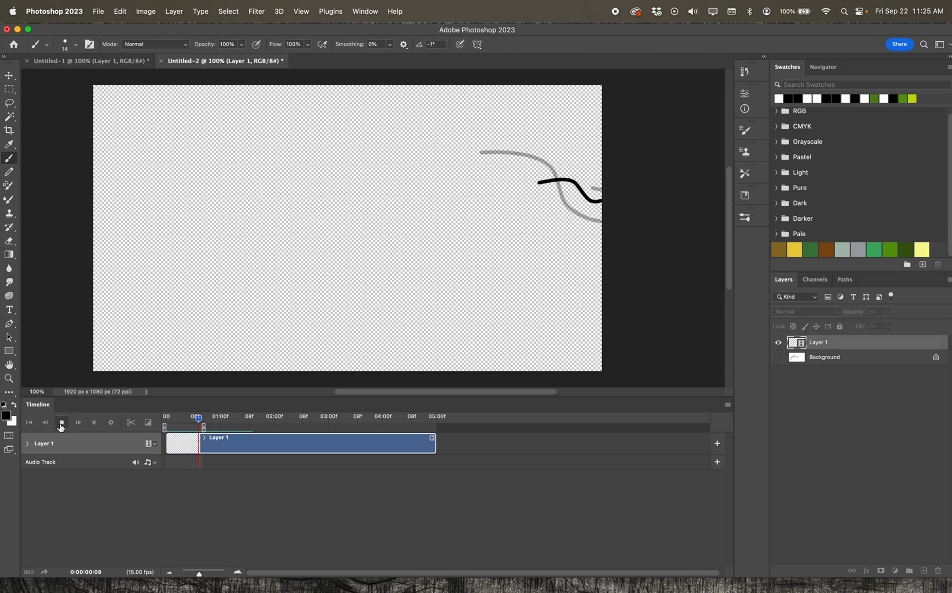
{"action": "left_click", "coordinate": [61, 423]}
{"action": "left_click", "coordinate": [60, 422]}
{"action": "left_click", "coordinate": [61, 423]}
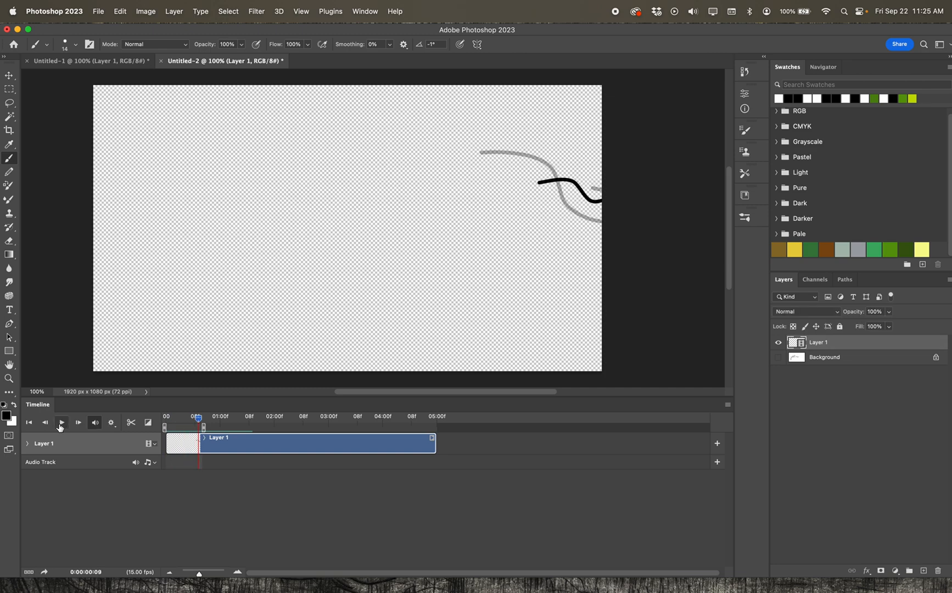
{"action": "left_click", "coordinate": [61, 423]}
{"action": "left_click", "coordinate": [61, 423]}
Extend the work area end by about one frame and play back the animation again.
{"action": "left_click_drag", "start_coordinate": [203, 429], "coordinate": [211, 429]}
{"action": "left_click", "coordinate": [60, 423]}
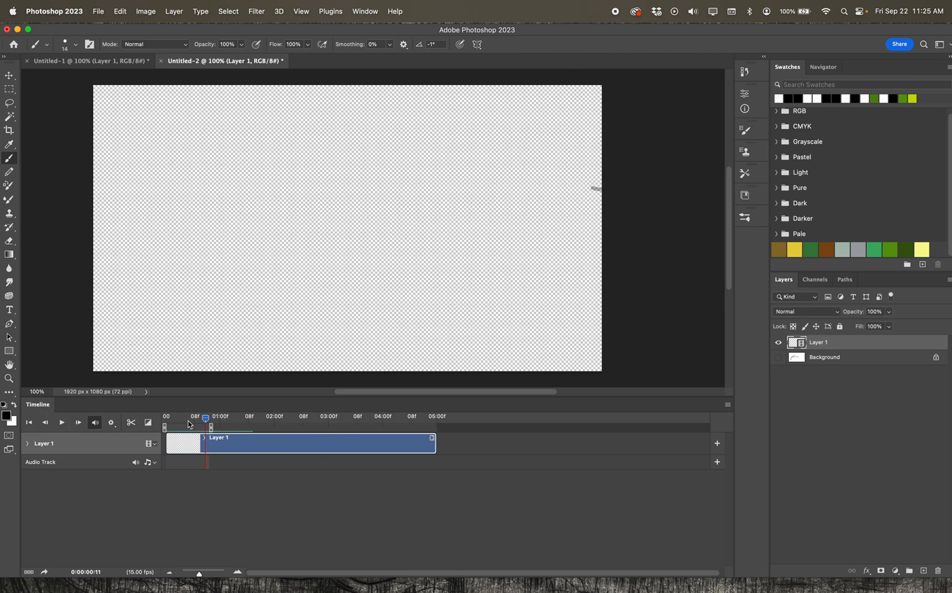
{"action": "left_click", "coordinate": [60, 424]}
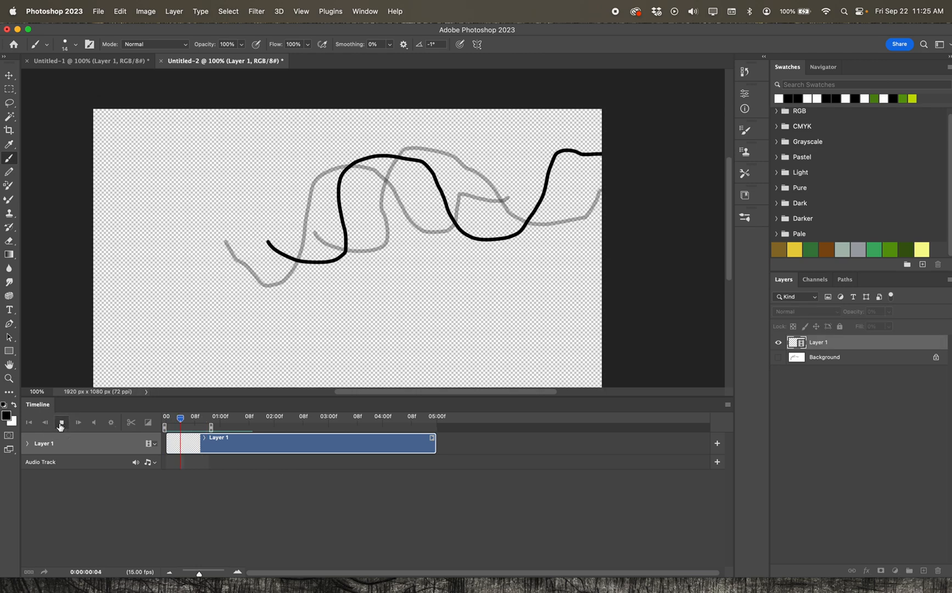
{"action": "left_click", "coordinate": [60, 424]}
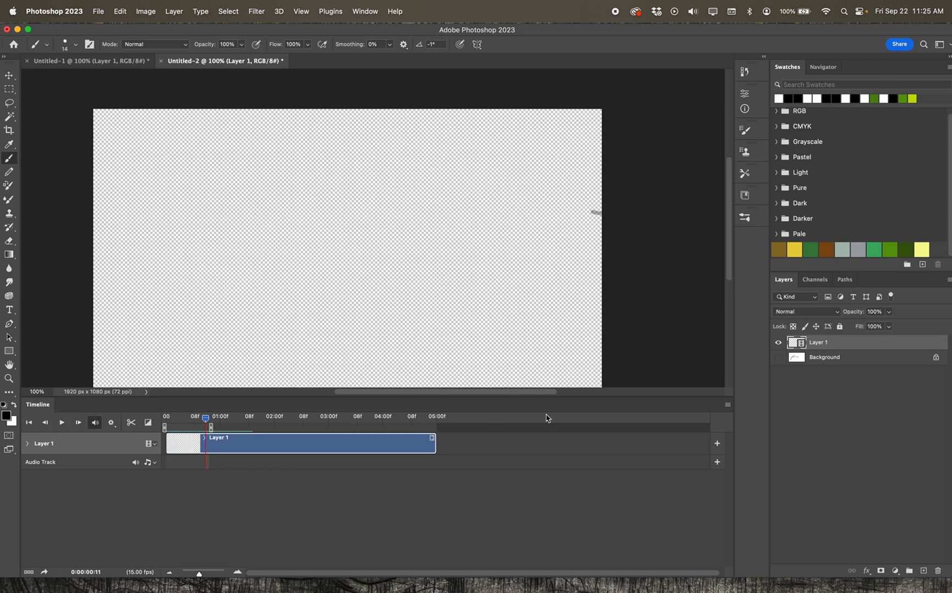
Disable onion skins and play back the animation.
{"action": "left_click", "coordinate": [728, 408]}
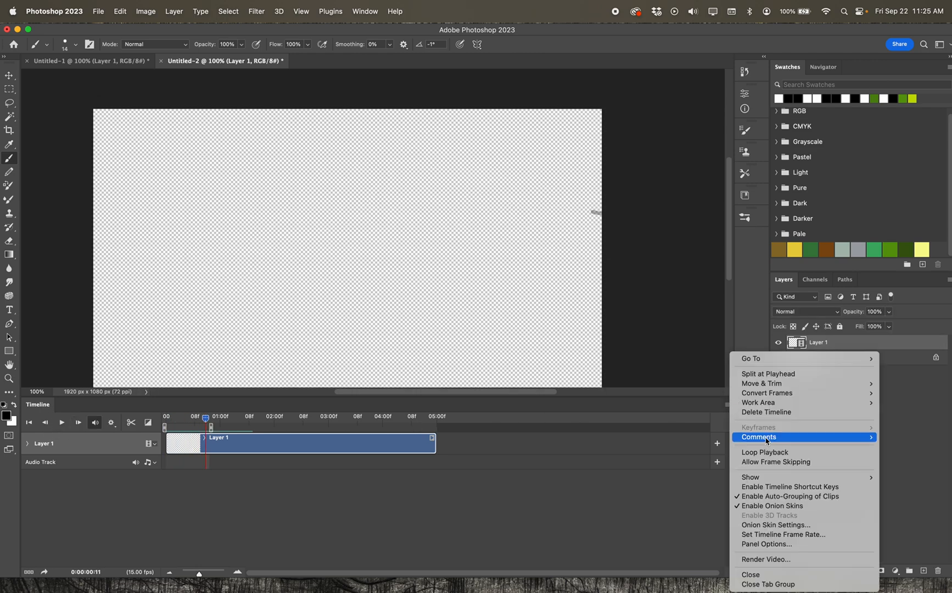
{"action": "left_click", "coordinate": [739, 507]}
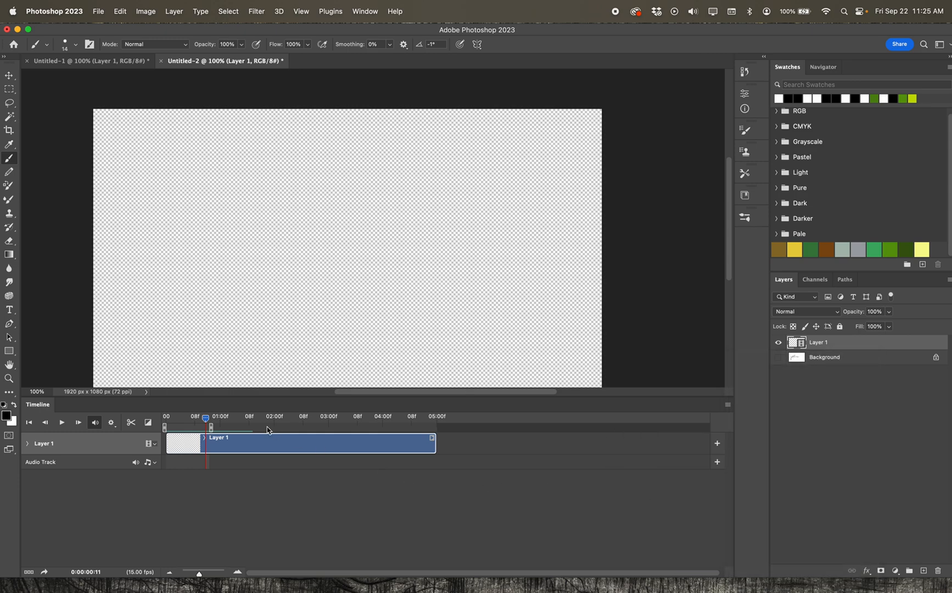
{"action": "key", "text": "space"}
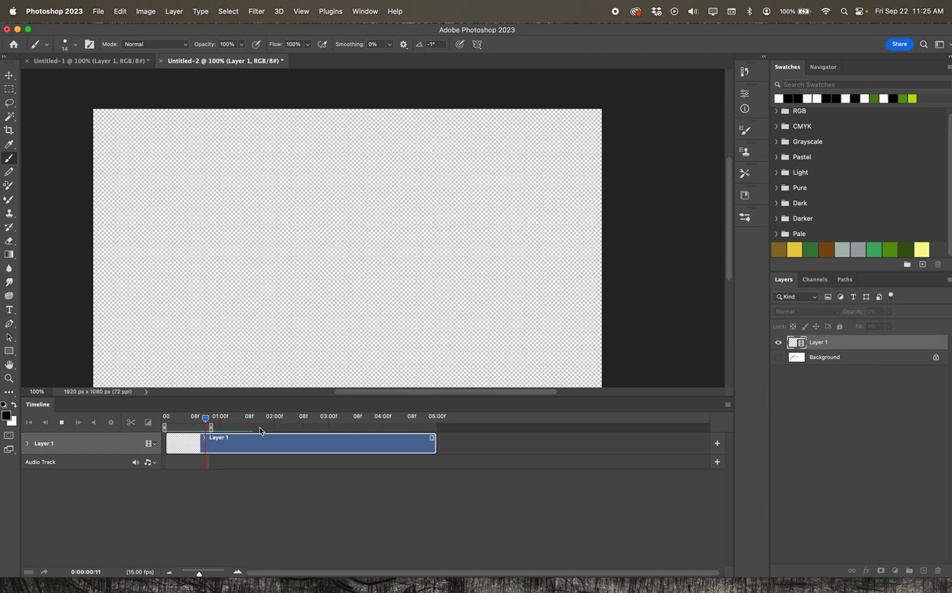
{"action": "key", "text": "space"}
{"action": "key", "text": "space"}
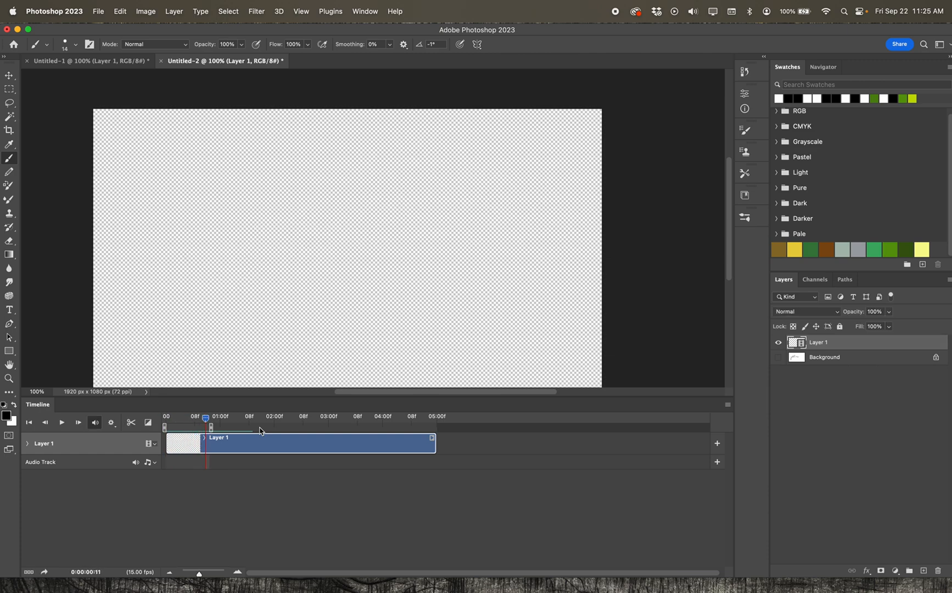
{"action": "key", "text": "space"}
Toggle the Background layer's visibility on and off again.
{"action": "left_click", "coordinate": [779, 358]}
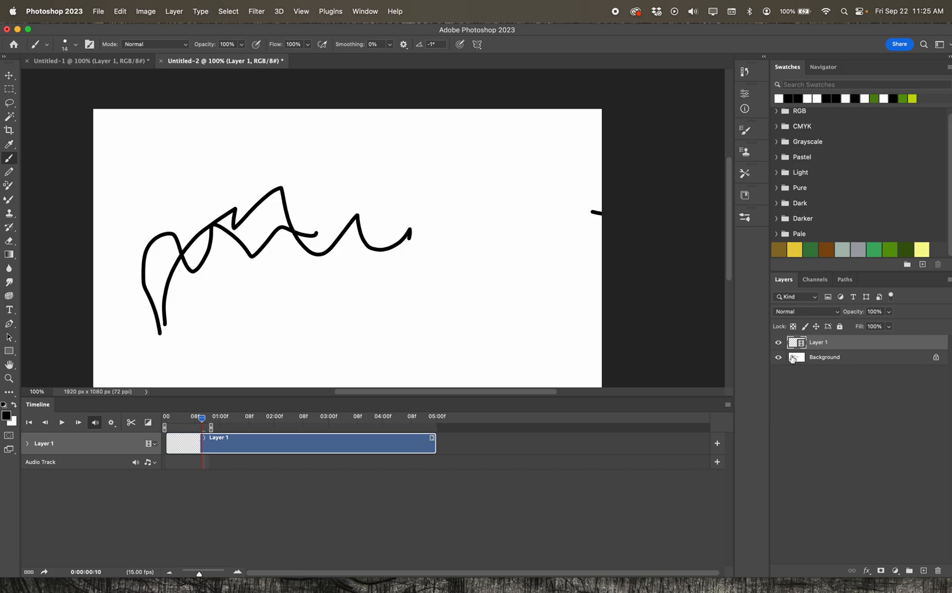
{"action": "left_click", "coordinate": [779, 358]}
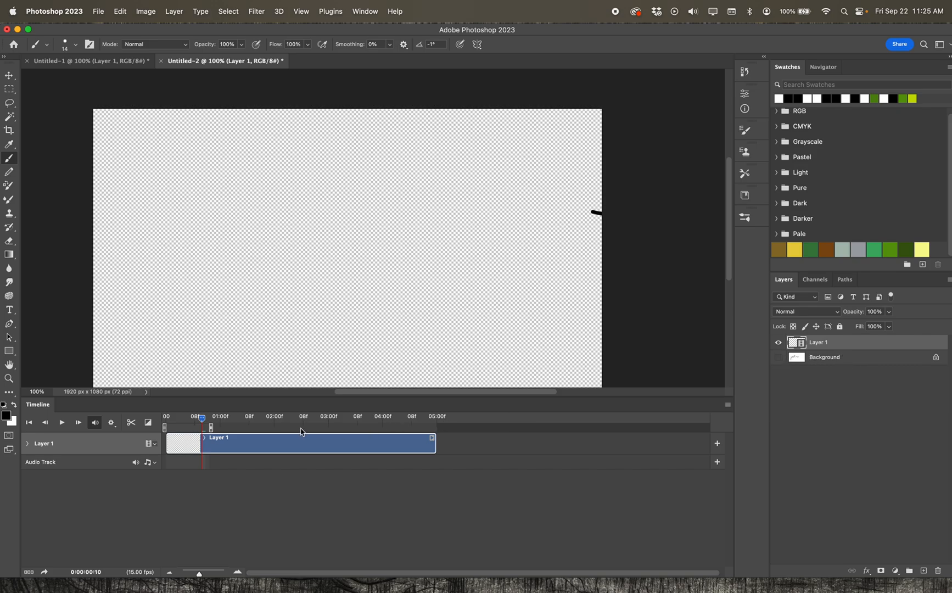
Move the playhead to frame 5 and add a new blank video layer there.
{"action": "mouse_move", "coordinate": [202, 422]}
{"action": "left_mouse_down"}
{"action": "mouse_move", "coordinate": [210, 421]}
{"action": "mouse_move", "coordinate": [165, 421]}
{"action": "mouse_move", "coordinate": [206, 418]}
{"action": "mouse_move", "coordinate": [168, 417]}
{"action": "mouse_move", "coordinate": [184, 421]}
{"action": "left_mouse_up"}
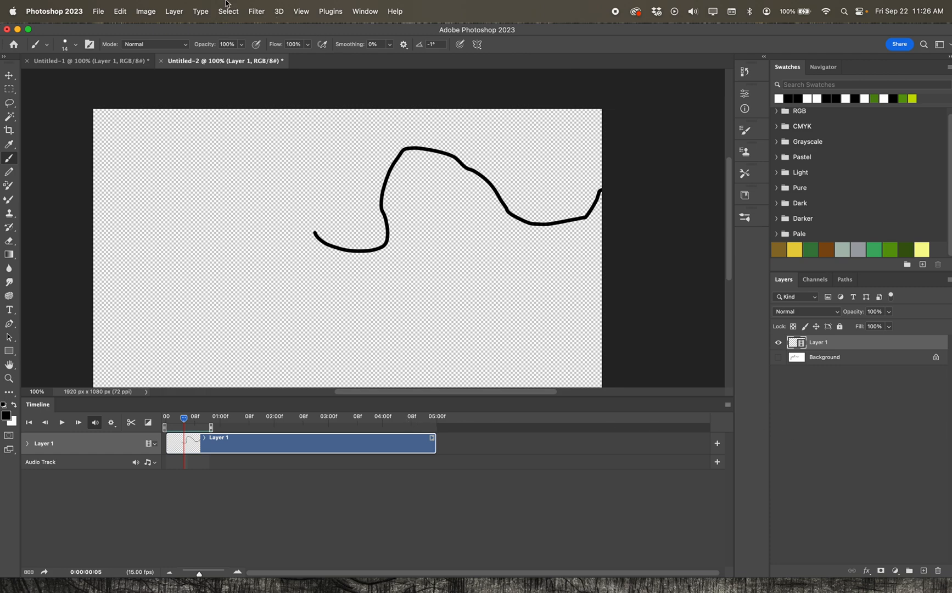
{"action": "left_click", "coordinate": [171, 12]}
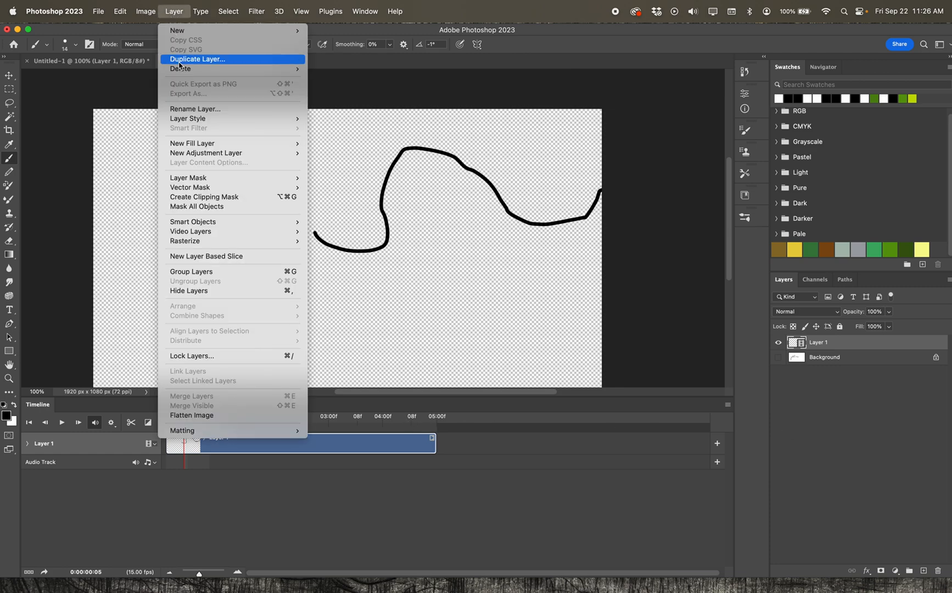
{"action": "mouse_move", "coordinate": [220, 232]}
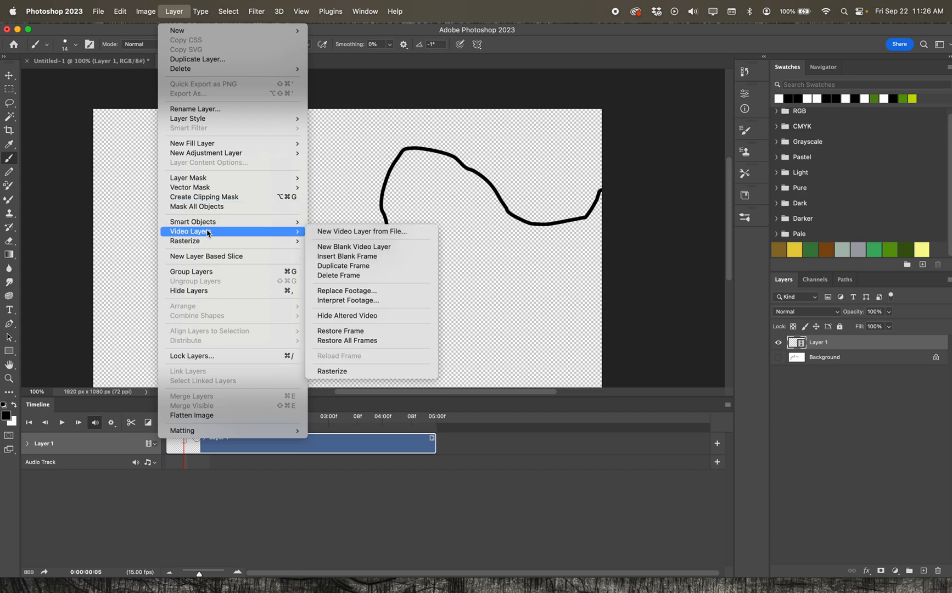
{"action": "left_click", "coordinate": [363, 253]}
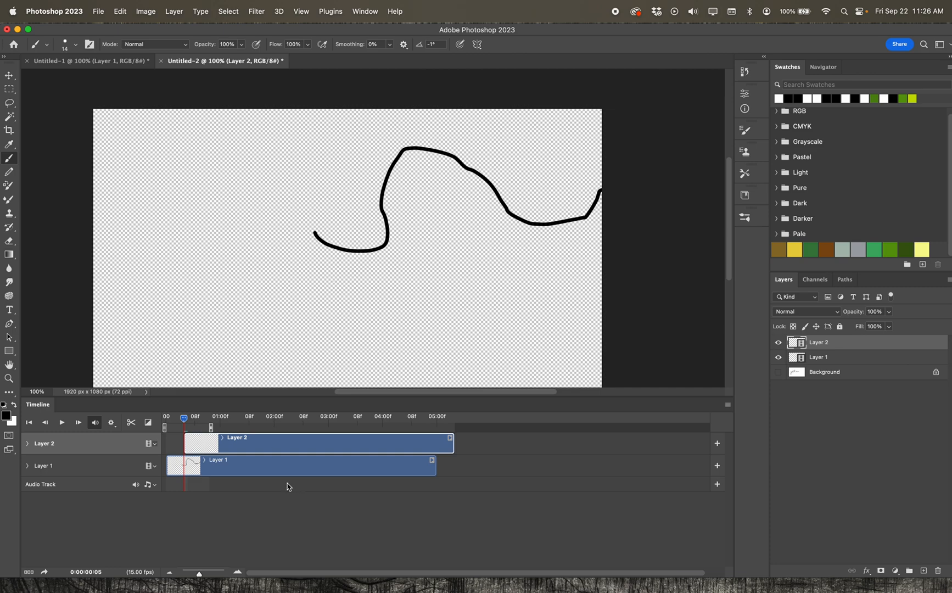
Align Layer 2's clip with the timeline start, then at frame 4 draw a black oval over the curve on Layer 2.
{"action": "left_click_drag", "start_coordinate": [277, 444], "coordinate": [251, 442]}
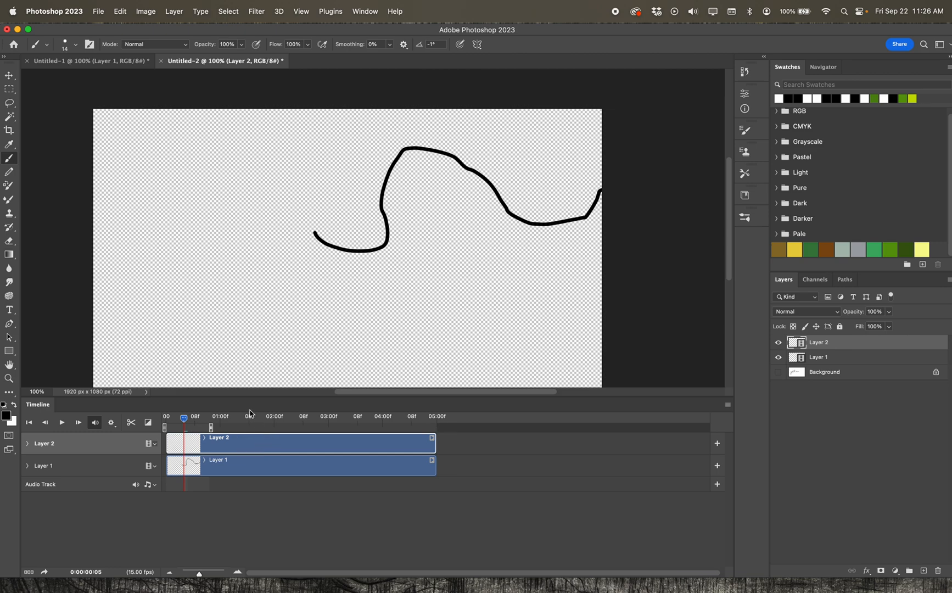
{"action": "mouse_move", "coordinate": [187, 422]}
{"action": "left_mouse_down"}
{"action": "mouse_move", "coordinate": [167, 417]}
{"action": "mouse_move", "coordinate": [181, 417]}
{"action": "left_mouse_up"}
{"action": "scroll", "coordinate": [102, 197], "scroll_direction": "up", "scroll_amount": 2}
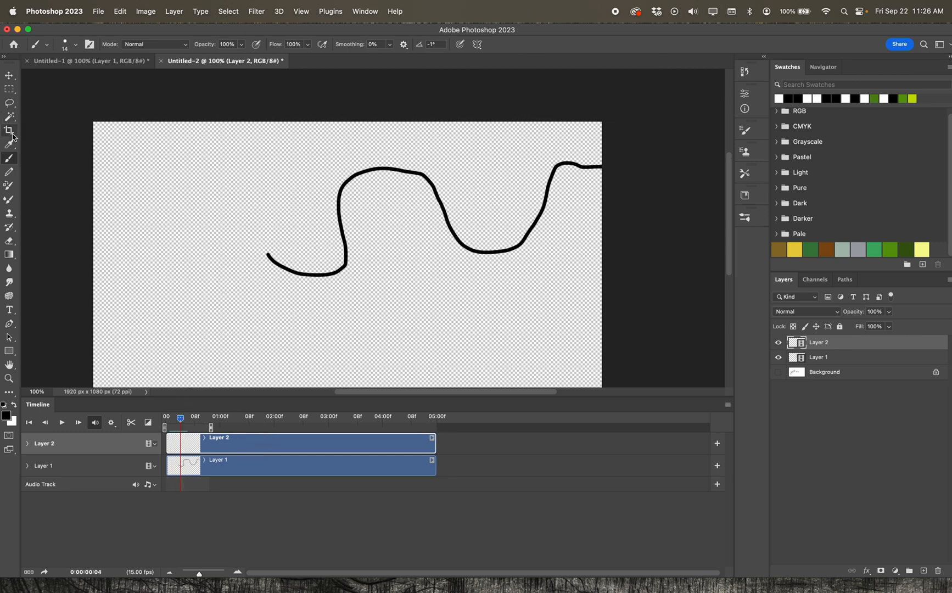
{"action": "left_click", "coordinate": [259, 448]}
{"action": "mouse_move", "coordinate": [446, 163]}
{"action": "left_mouse_down"}
{"action": "mouse_move", "coordinate": [437, 284]}
{"action": "mouse_move", "coordinate": [518, 310]}
{"action": "mouse_move", "coordinate": [526, 201]}
{"action": "mouse_move", "coordinate": [490, 160]}
{"action": "mouse_move", "coordinate": [439, 165]}
{"action": "left_mouse_up"}
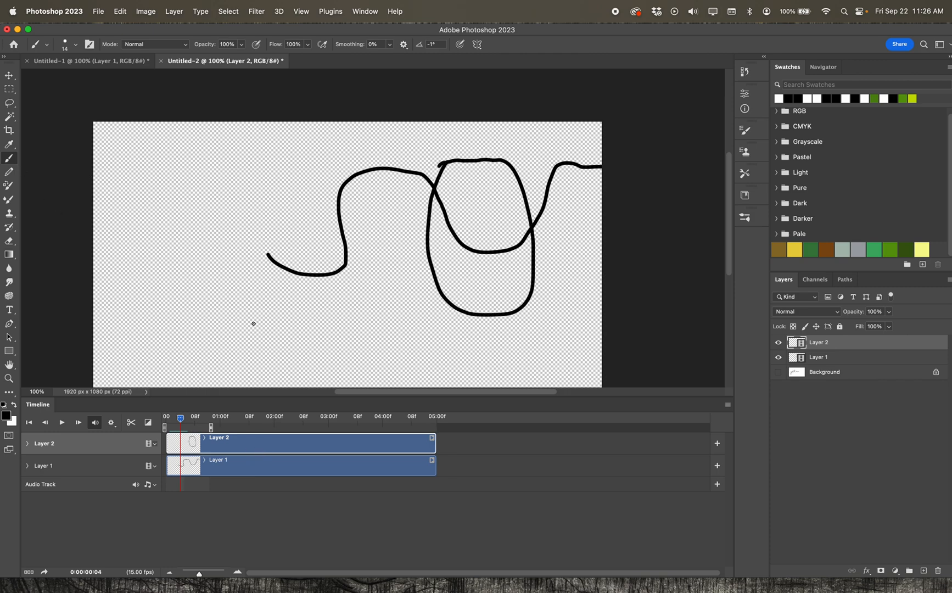
Set the foreground color to red and draw several overlapping red ovals around the frame-4 oval.
{"action": "left_click", "coordinate": [7, 416]}
{"action": "left_click", "coordinate": [443, 281]}
{"action": "left_click", "coordinate": [464, 278]}
{"action": "left_click", "coordinate": [568, 242]}
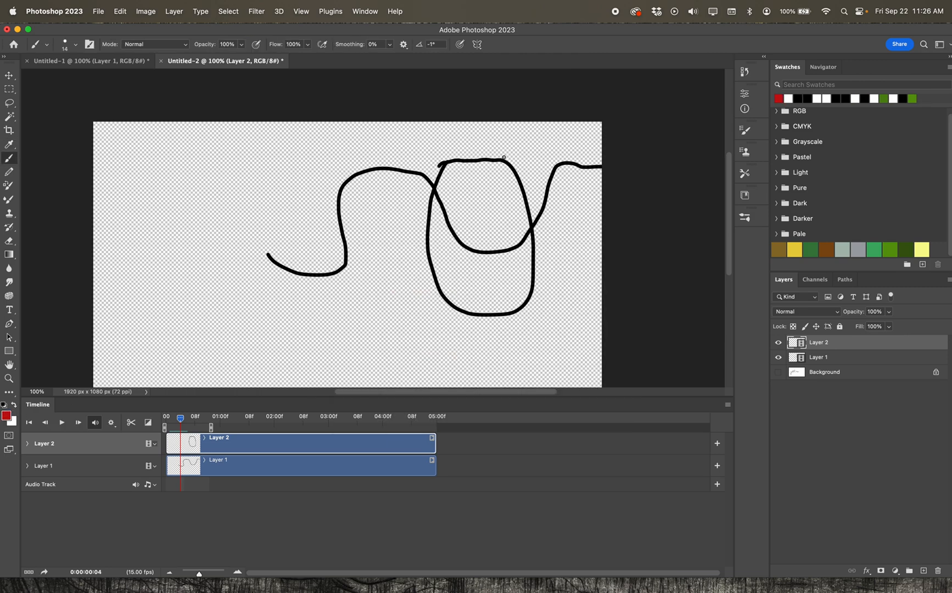
{"action": "mouse_move", "coordinate": [489, 157]}
{"action": "left_mouse_down"}
{"action": "mouse_move", "coordinate": [457, 162]}
{"action": "mouse_move", "coordinate": [432, 196]}
{"action": "mouse_move", "coordinate": [430, 278]}
{"action": "mouse_move", "coordinate": [453, 310]}
{"action": "mouse_move", "coordinate": [508, 317]}
{"action": "mouse_move", "coordinate": [538, 252]}
{"action": "mouse_move", "coordinate": [514, 153]}
{"action": "mouse_move", "coordinate": [447, 159]}
{"action": "mouse_move", "coordinate": [430, 301]}
{"action": "mouse_move", "coordinate": [496, 335]}
{"action": "mouse_move", "coordinate": [548, 203]}
{"action": "mouse_move", "coordinate": [483, 152]}
{"action": "mouse_move", "coordinate": [449, 187]}
{"action": "mouse_move", "coordinate": [444, 288]}
{"action": "mouse_move", "coordinate": [481, 308]}
{"action": "mouse_move", "coordinate": [519, 229]}
{"action": "mouse_move", "coordinate": [498, 164]}
{"action": "mouse_move", "coordinate": [458, 164]}
{"action": "left_mouse_up"}
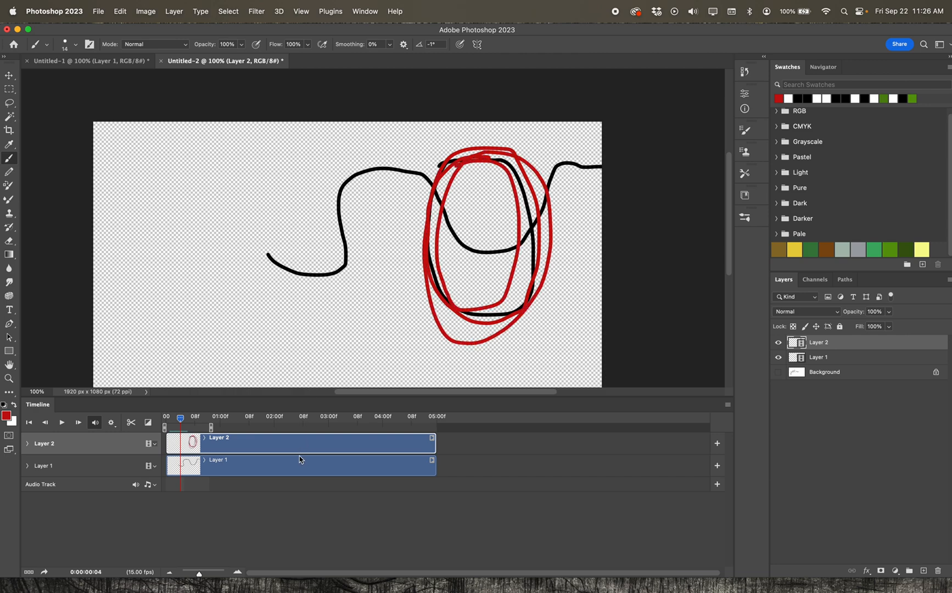
Step forward to frame 5 and draw overlapping red ovals shifted to the right on Layer 2.
{"action": "left_click", "coordinate": [78, 422]}
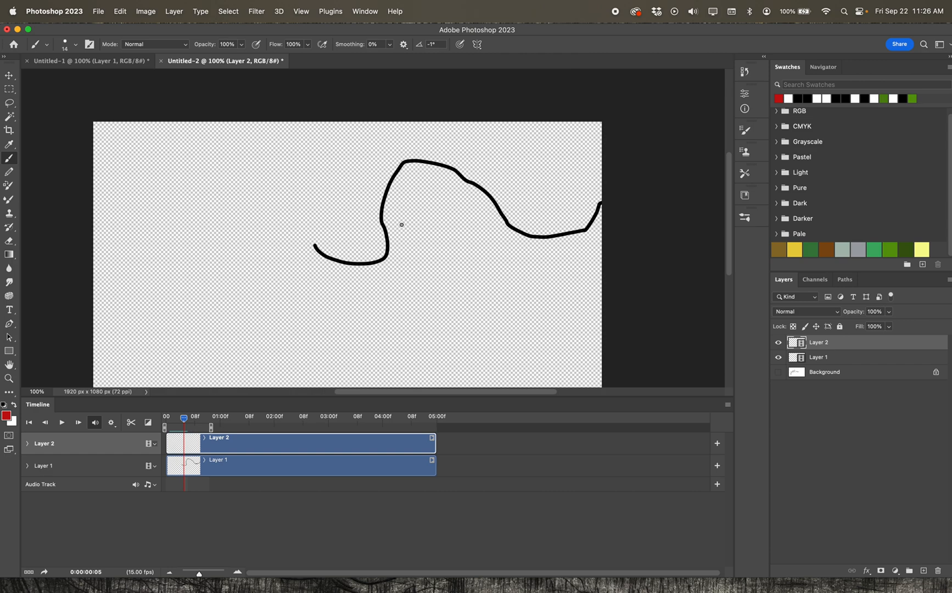
{"action": "mouse_move", "coordinate": [482, 164]}
{"action": "left_mouse_down"}
{"action": "mouse_move", "coordinate": [527, 142]}
{"action": "mouse_move", "coordinate": [578, 219]}
{"action": "mouse_move", "coordinate": [541, 338]}
{"action": "mouse_move", "coordinate": [472, 252]}
{"action": "mouse_move", "coordinate": [483, 154]}
{"action": "mouse_move", "coordinate": [543, 171]}
{"action": "mouse_move", "coordinate": [554, 320]}
{"action": "mouse_move", "coordinate": [485, 308]}
{"action": "mouse_move", "coordinate": [472, 183]}
{"action": "mouse_move", "coordinate": [544, 180]}
{"action": "left_mouse_up"}
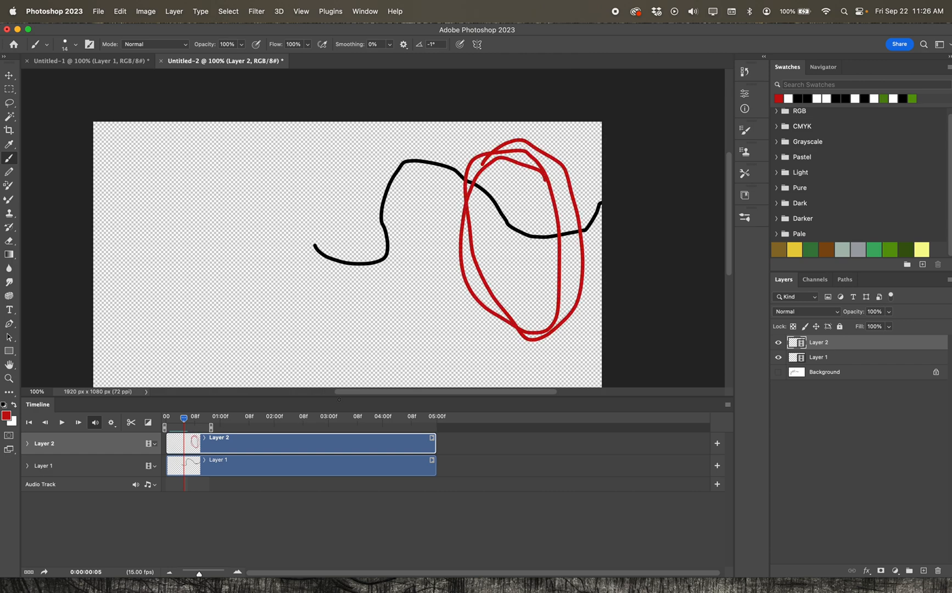
Scrub between frames 3 and 5 while toggling Layer 2's visibility off and on to compare the drawings.
{"action": "left_click_drag", "start_coordinate": [185, 419], "coordinate": [176, 419]}
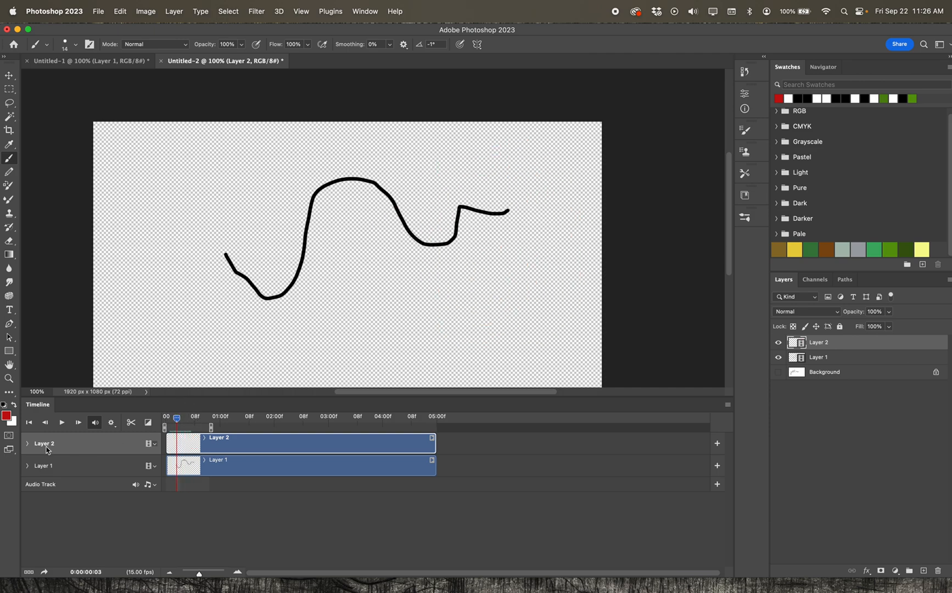
{"action": "left_click", "coordinate": [779, 343]}
{"action": "left_click_drag", "start_coordinate": [175, 427], "coordinate": [184, 427]}
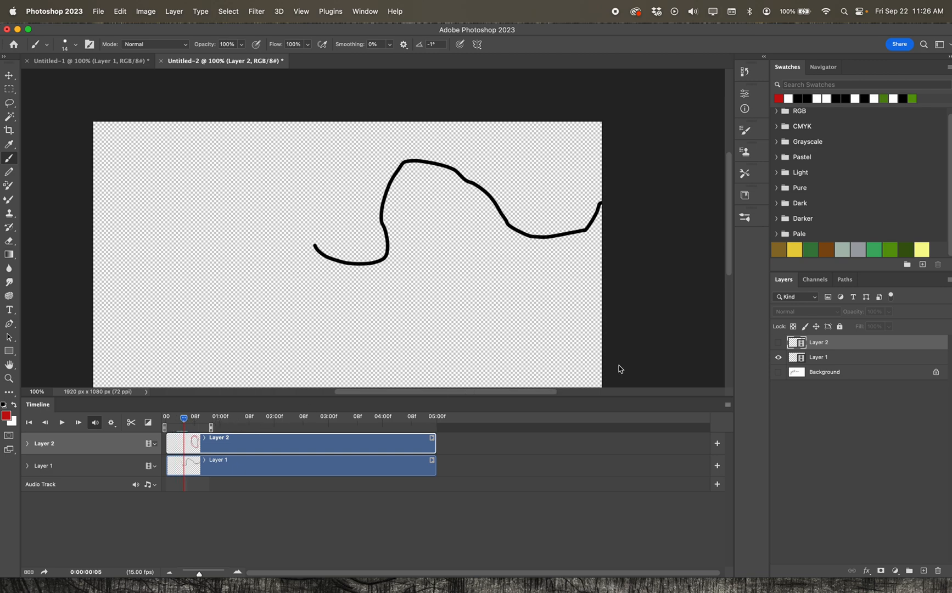
{"action": "left_click", "coordinate": [778, 344]}
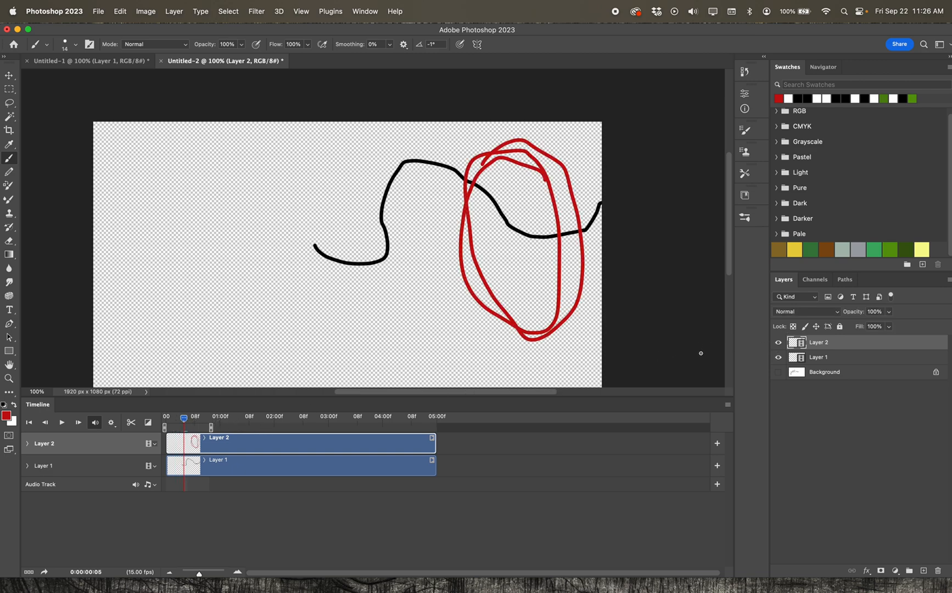